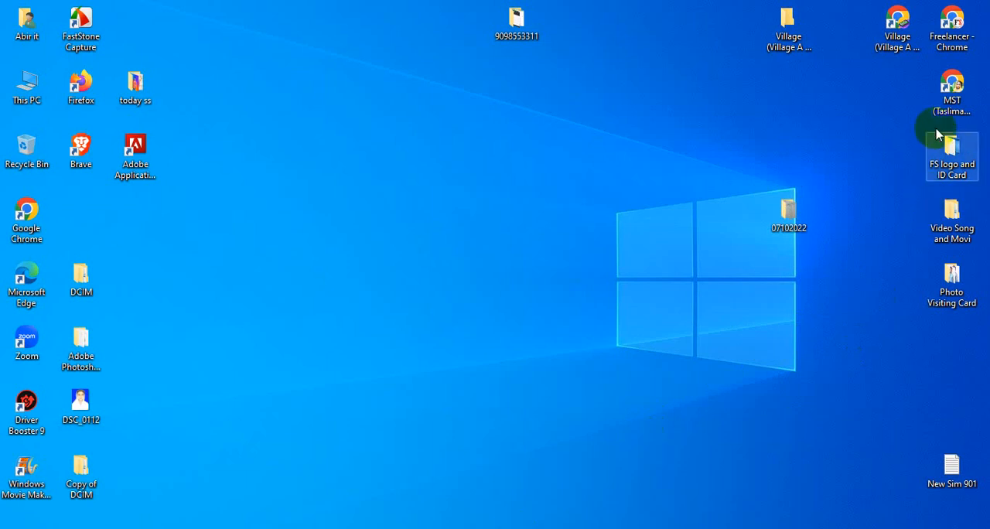
Open Chrome with the MST profile, go to Facebook and open the সহজ সমাধান page.
double_click(958, 89)
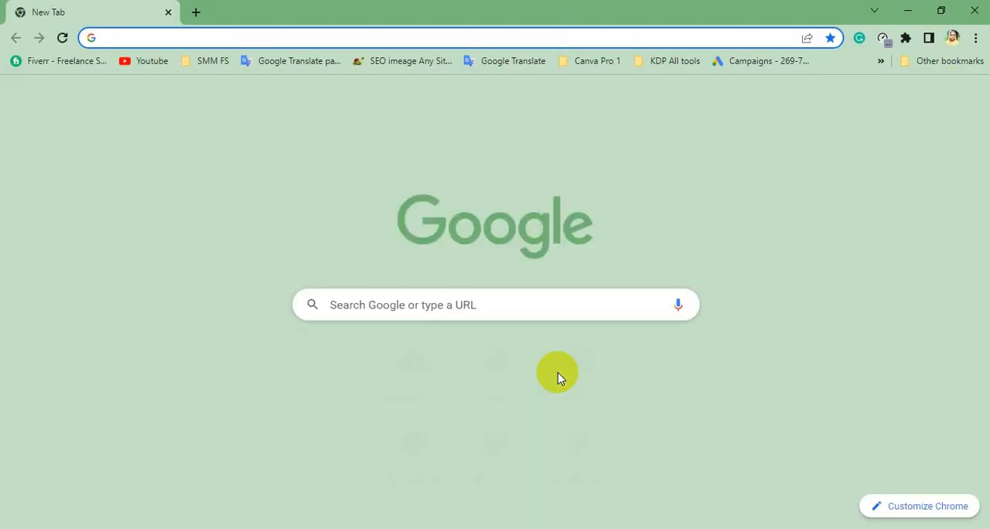
click(412, 364)
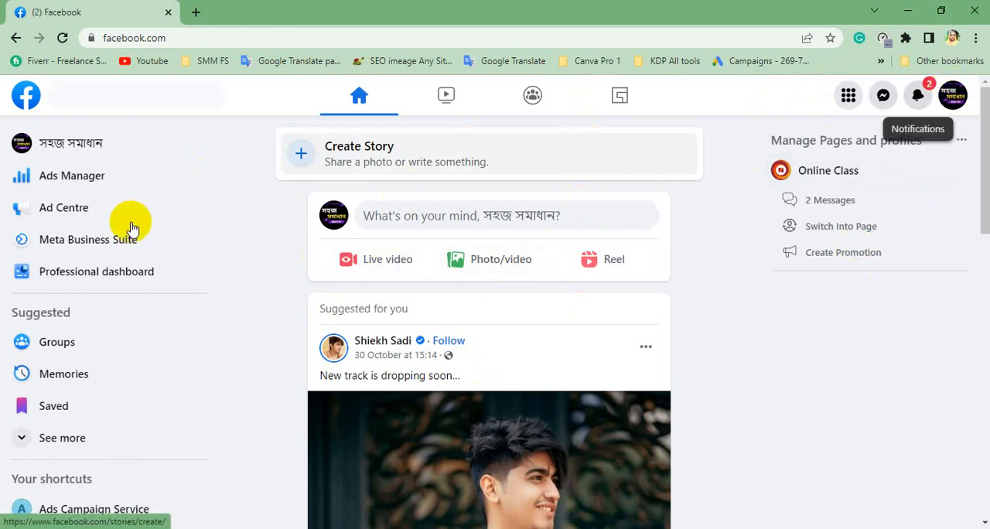
click(329, 219)
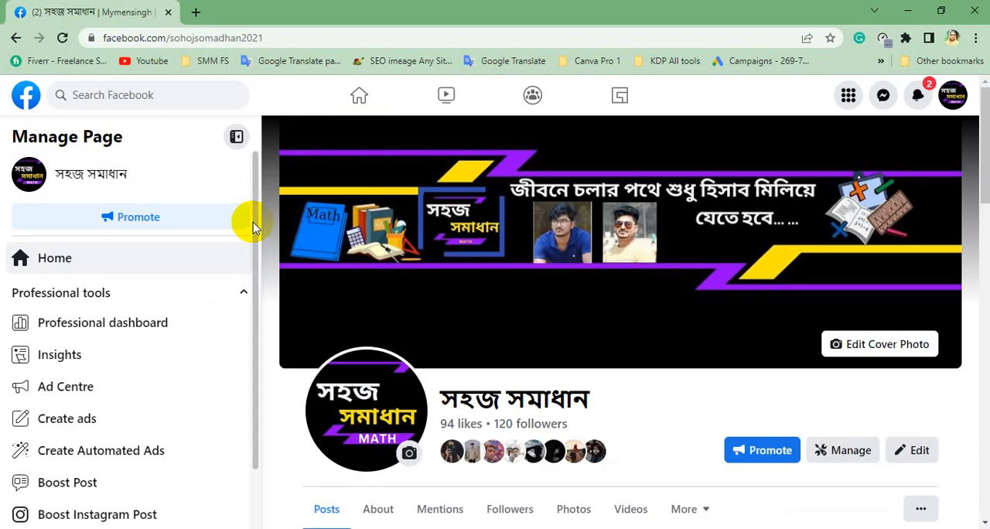
scroll(544, 431, down, 3)
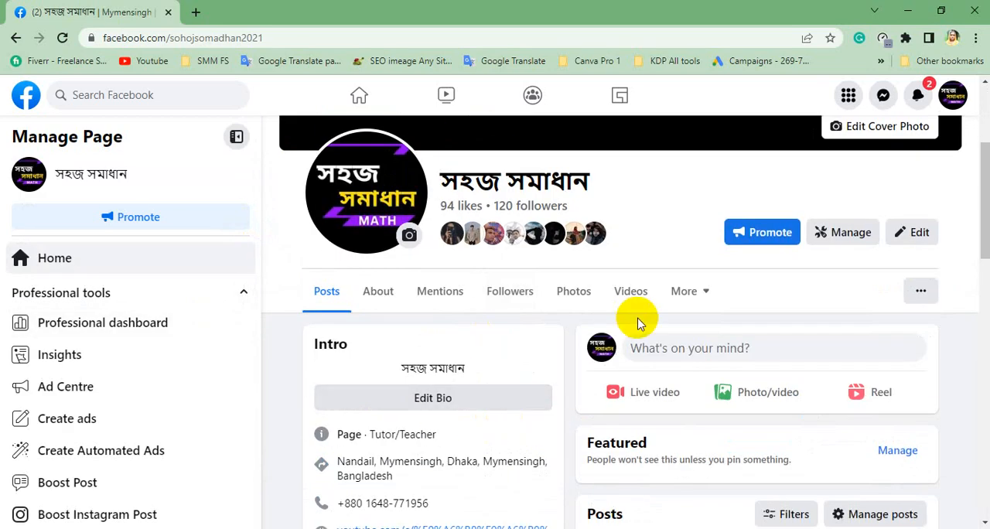
Search Google for "facebook studio" in a new tab and open the Creator Studio - Facebook Business Manager result.
click(197, 22)
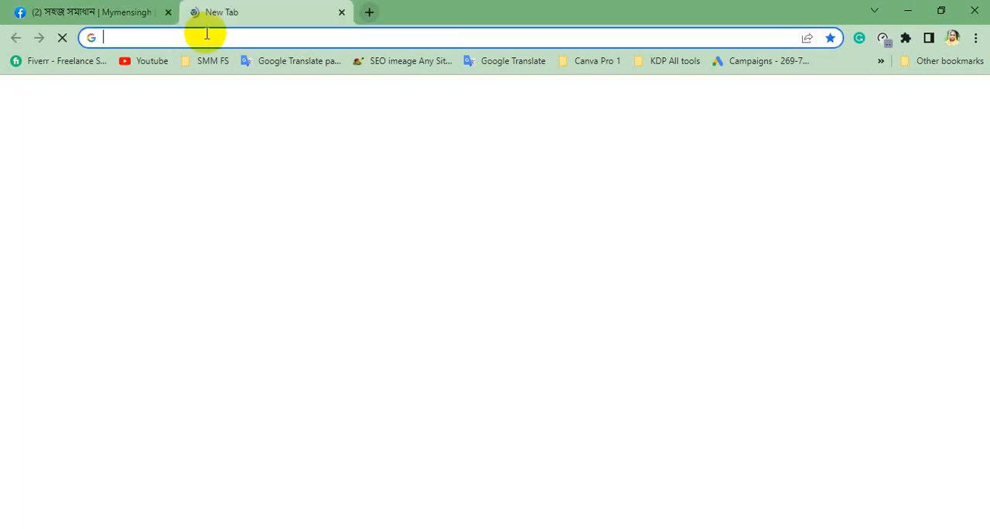
click(210, 36)
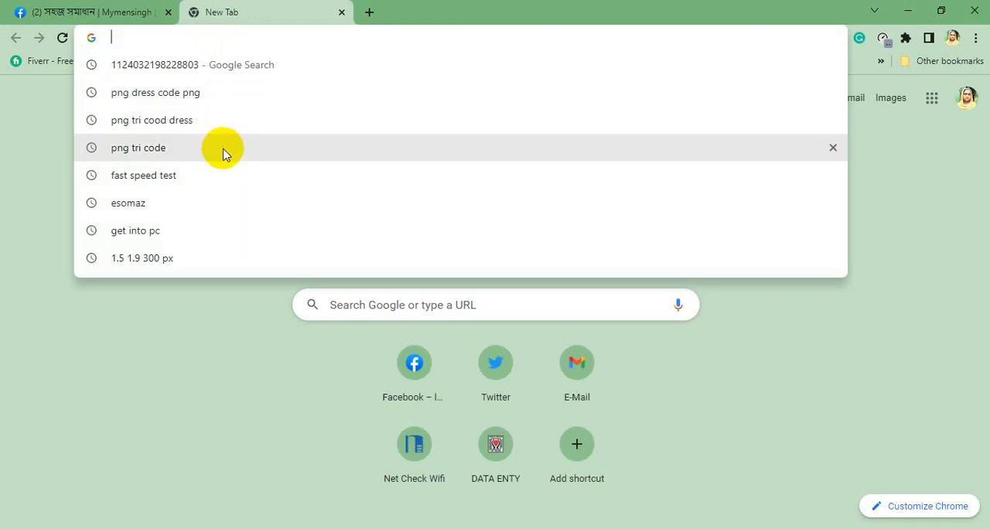
text(facebool)
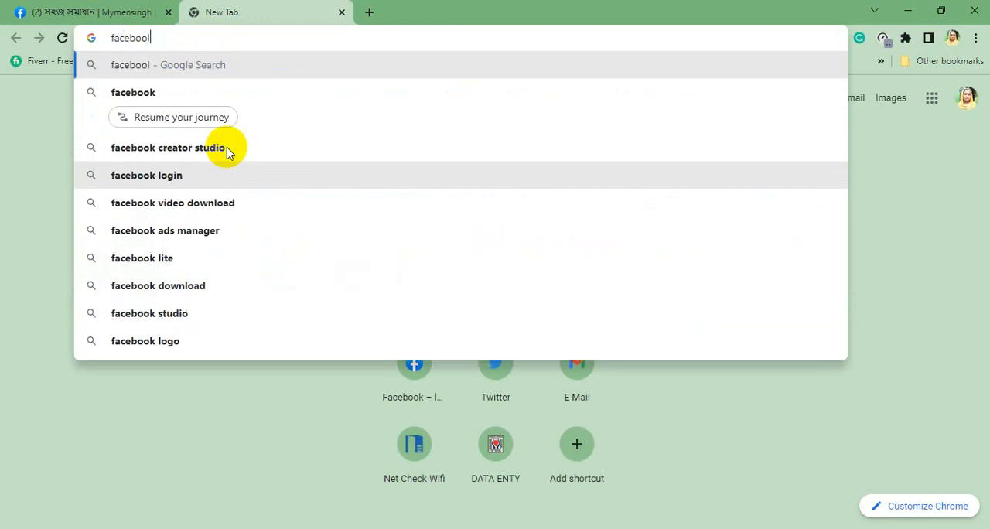
key(BackSpace)
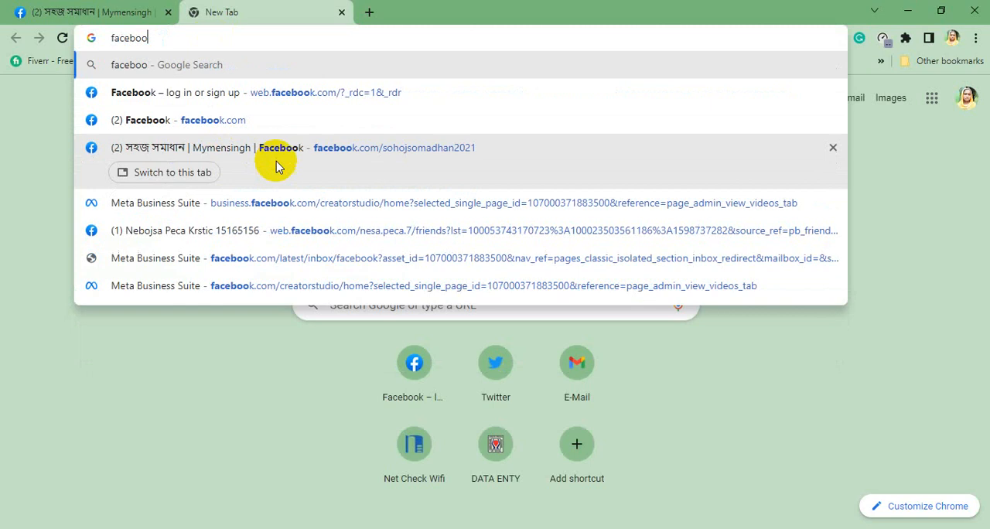
text(k s)
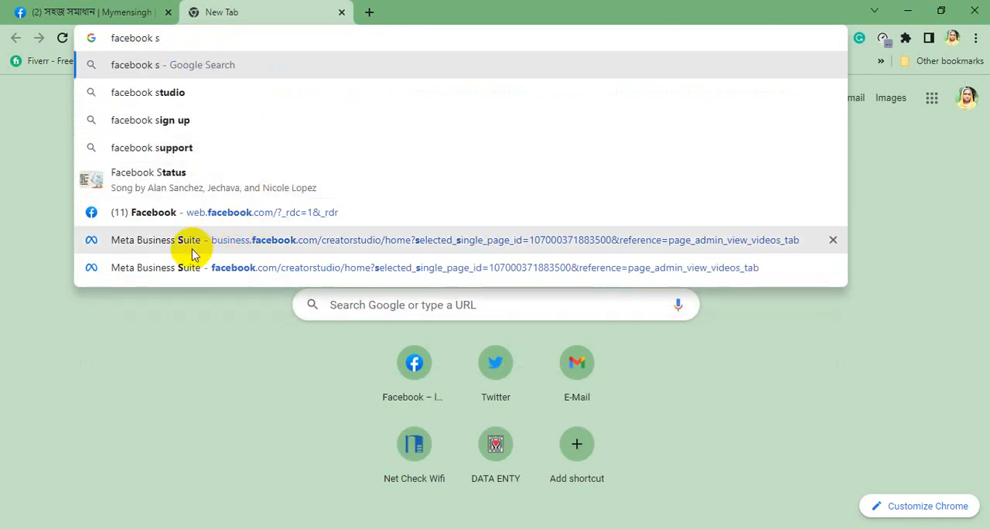
click(184, 95)
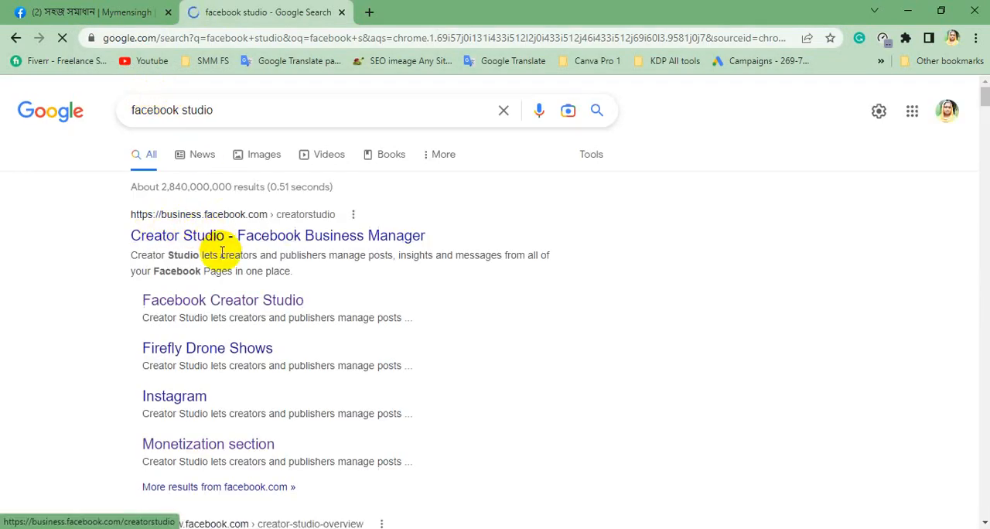
click(222, 248)
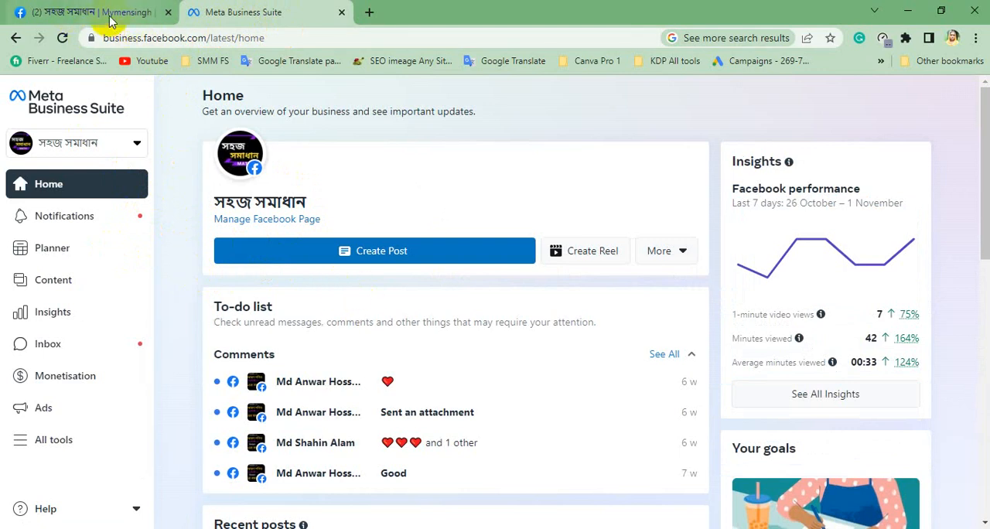
Go back to the Facebook page, show its videos and open Creator Studio from there.
click(110, 15)
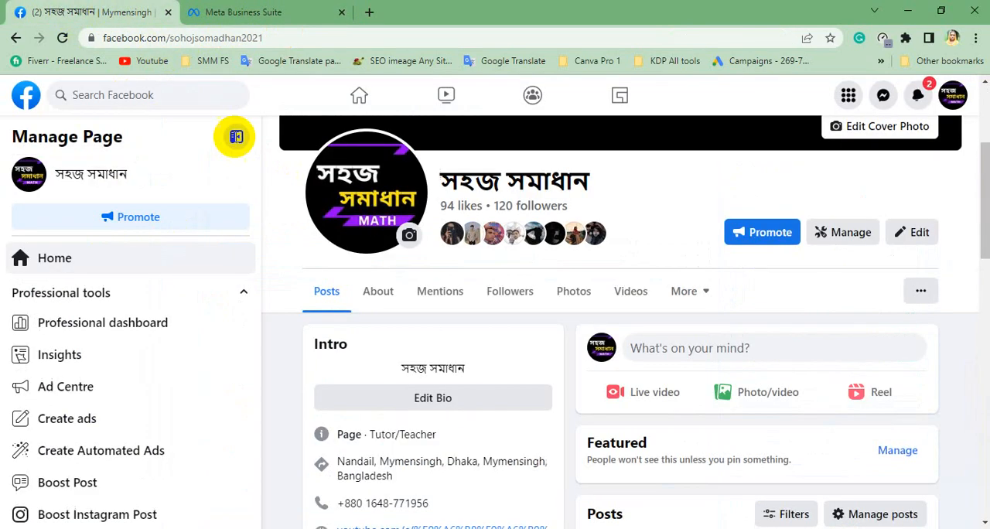
click(631, 294)
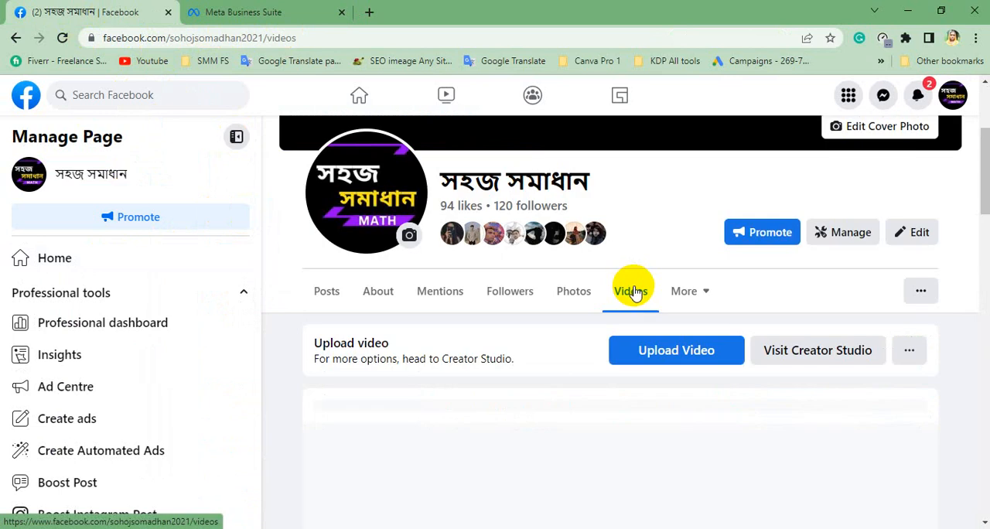
scroll(688, 308, up, 1)
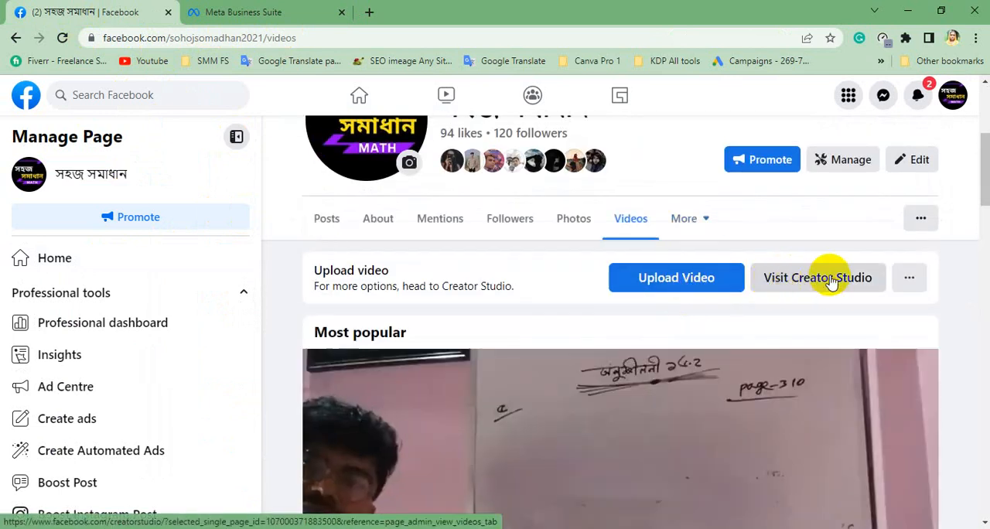
click(832, 281)
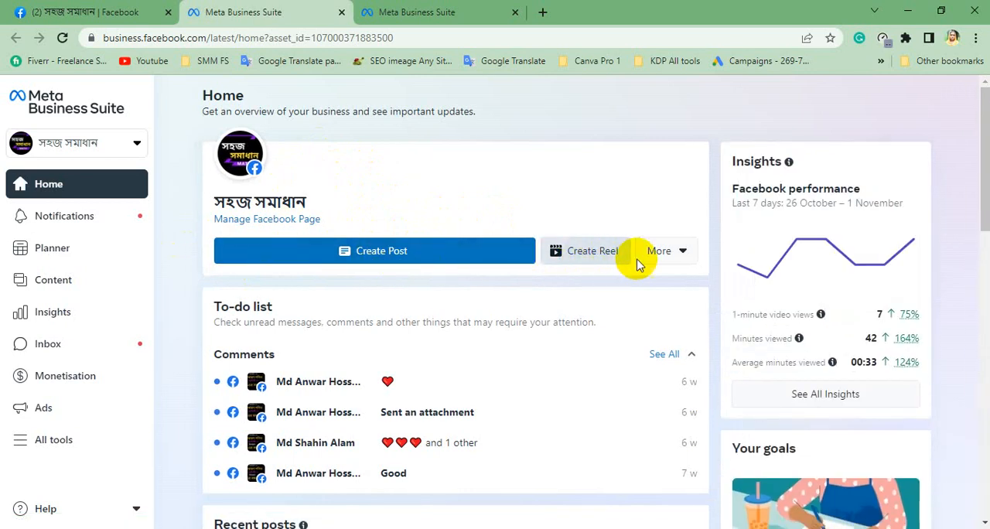
click(684, 258)
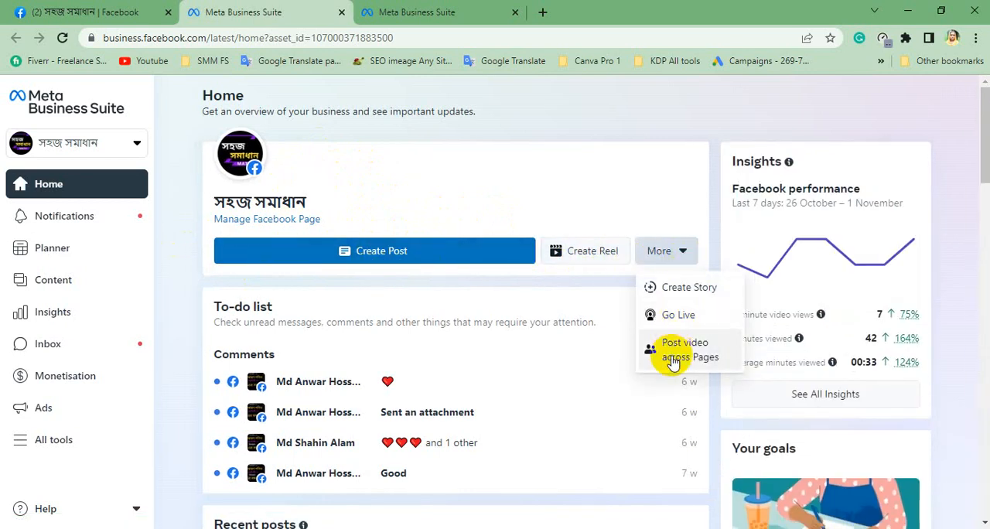
click(707, 400)
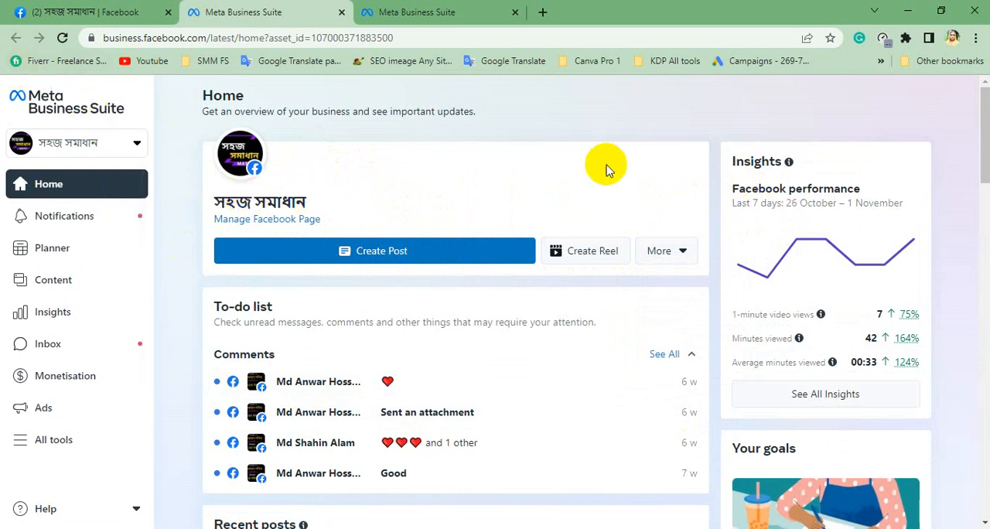
Open the Content section of Meta Business Suite and look through the published posts and reels.
mouse_move(387, 214)
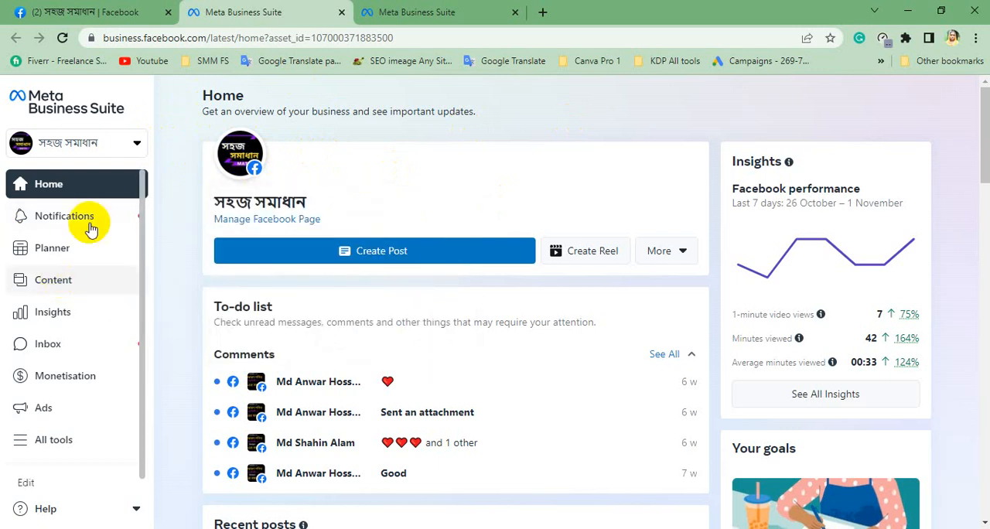
click(46, 284)
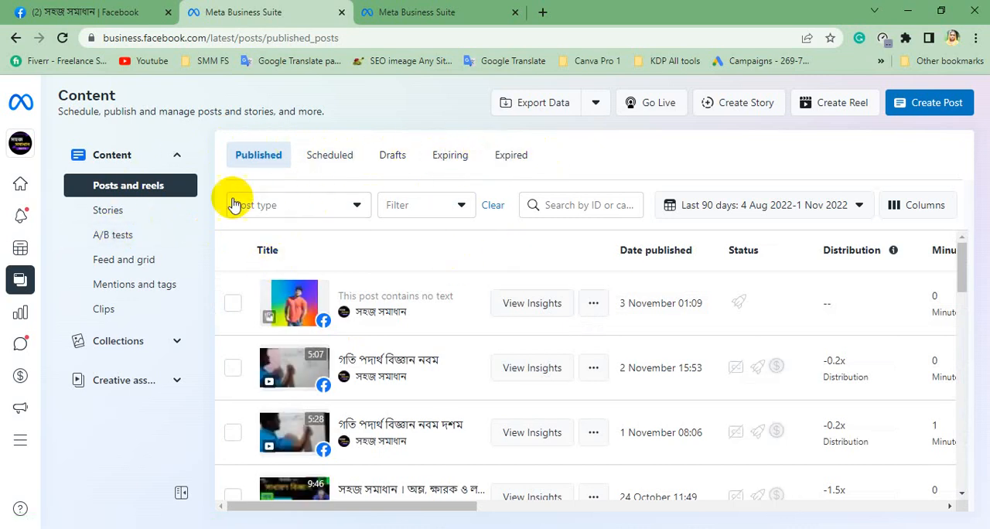
scroll(387, 312, down, 1)
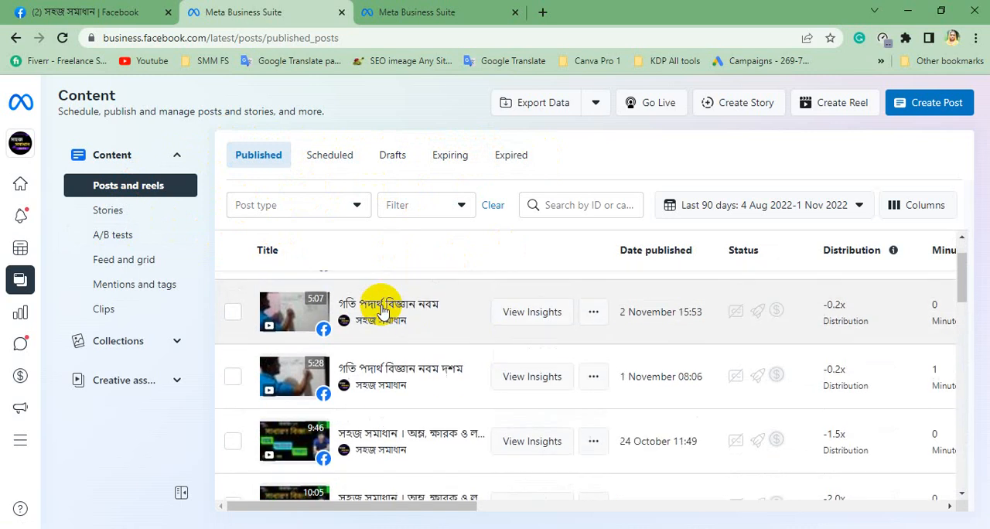
scroll(347, 320, up, 1)
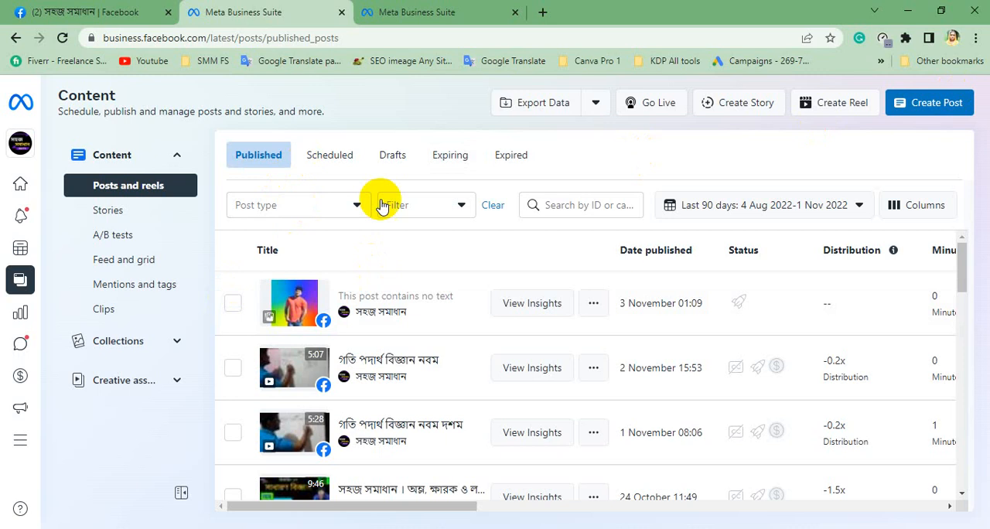
Create a new post from the Content section and dismiss the introductory tour.
click(911, 115)
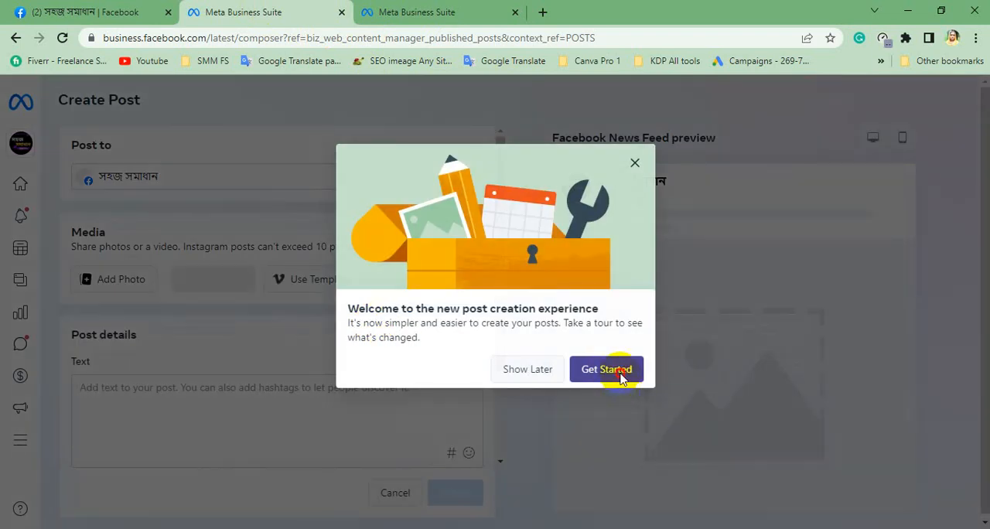
click(579, 370)
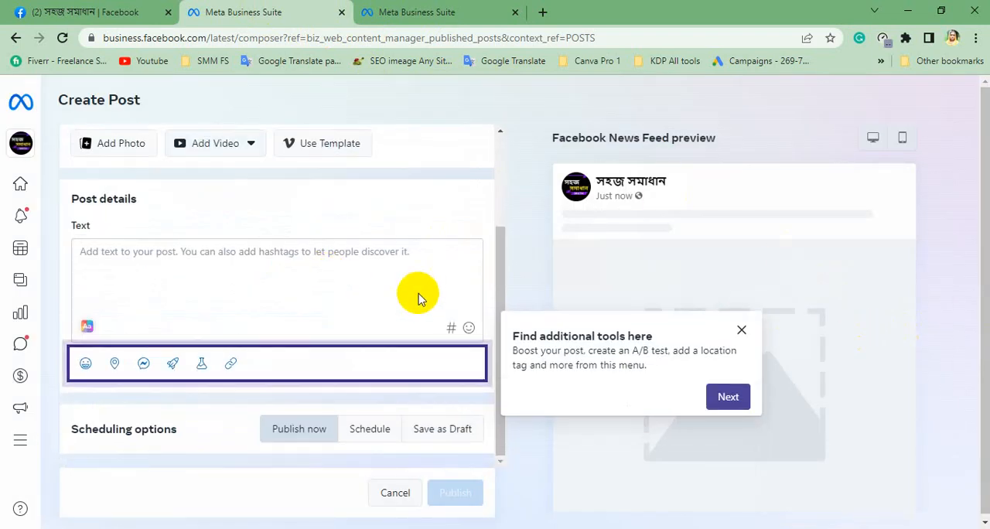
click(742, 331)
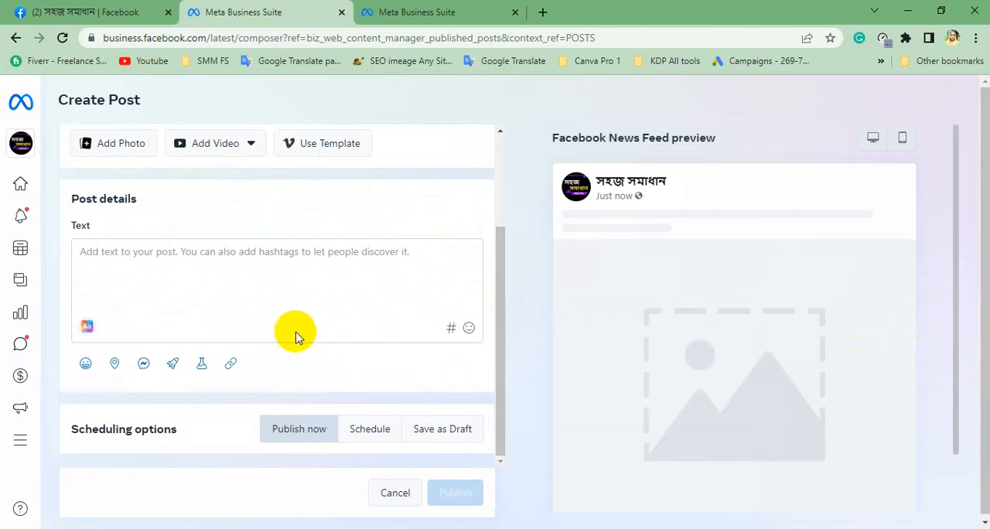
scroll(139, 294, up, 2)
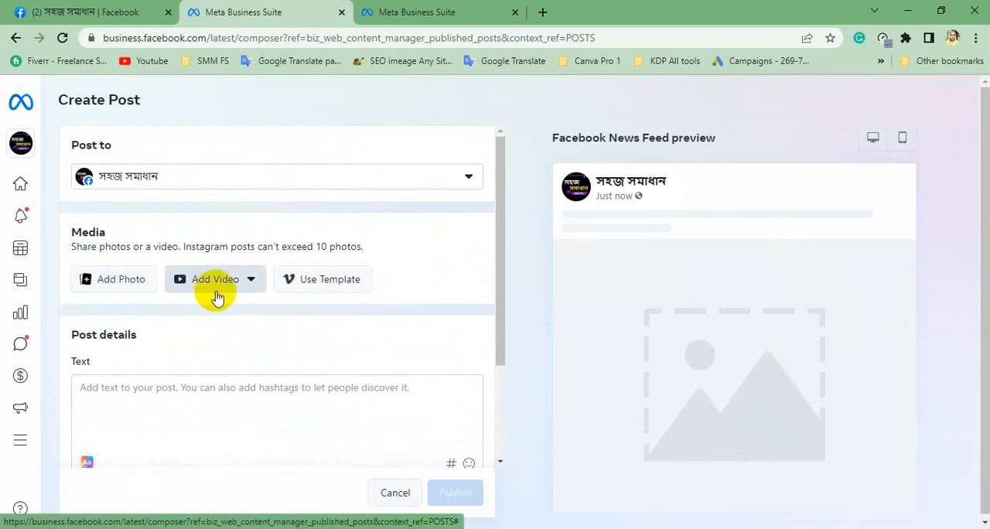
Add a video to the post using the option to upload it from the desktop.
click(252, 285)
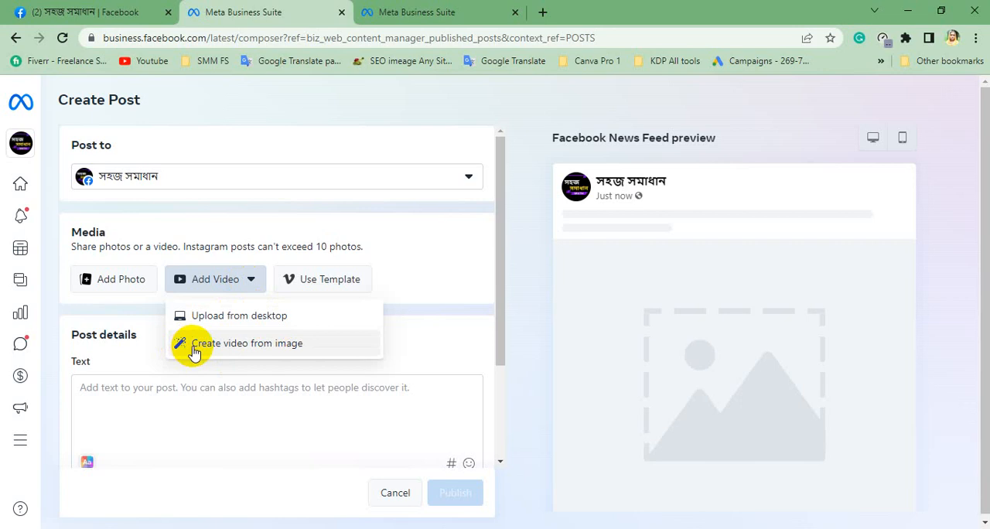
click(153, 355)
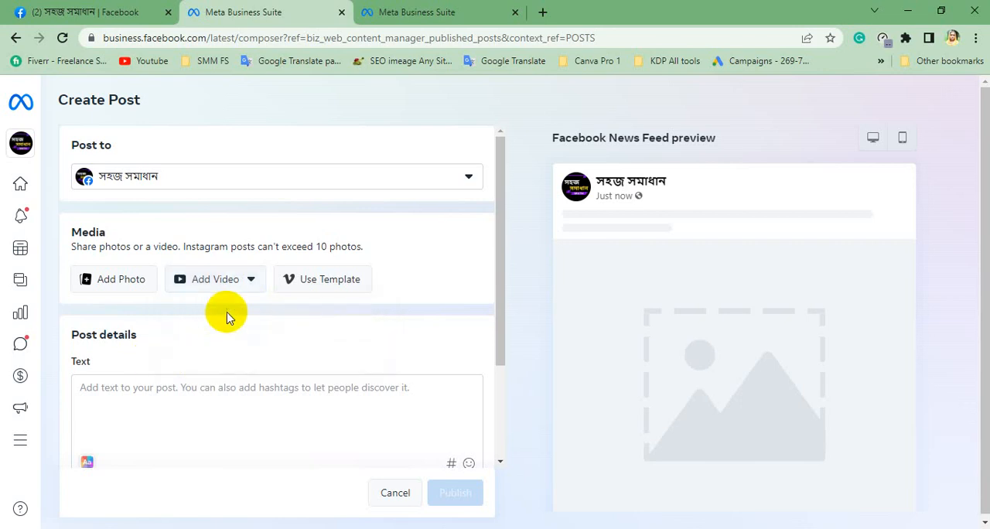
click(238, 279)
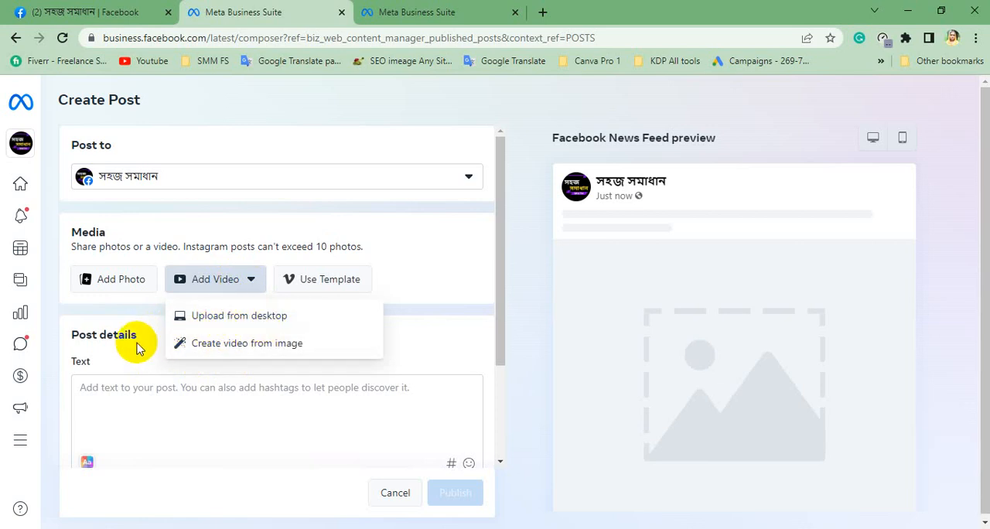
click(226, 315)
click(223, 279)
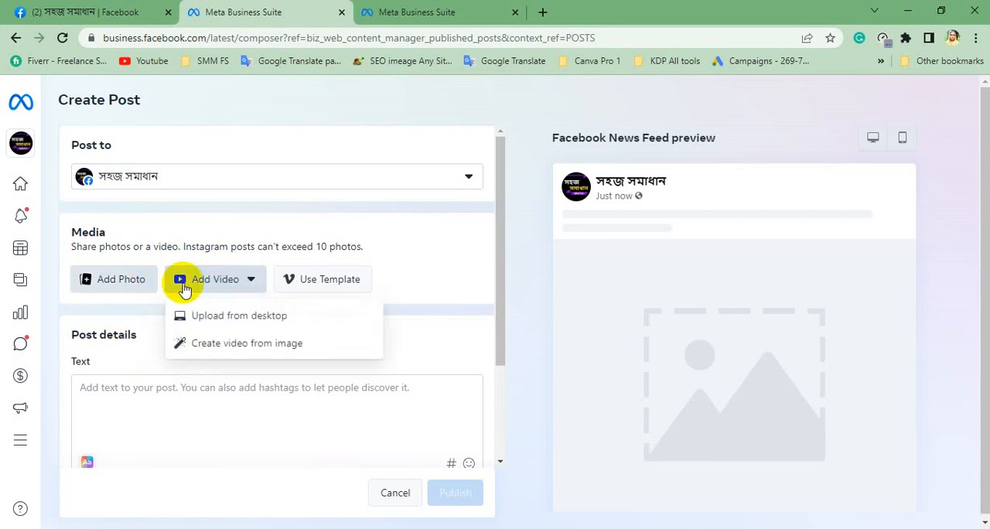
click(186, 313)
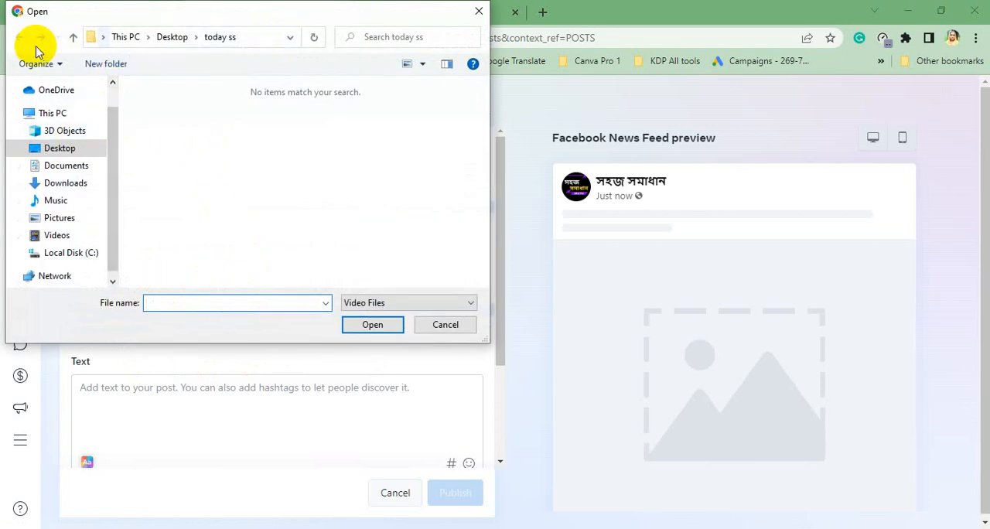
Browse from the Desktop through the numbered video folder to the sohoj somadhan math folder.
click(54, 147)
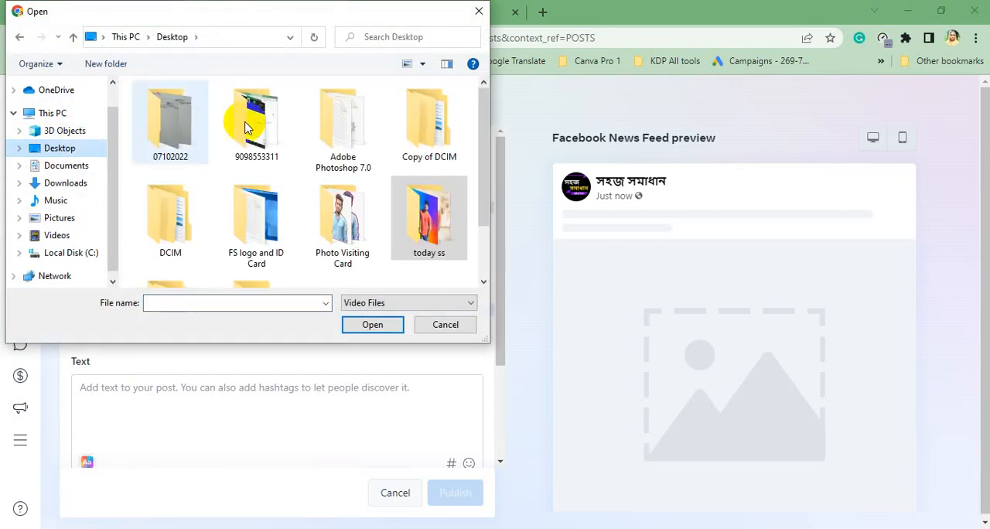
double_click(244, 116)
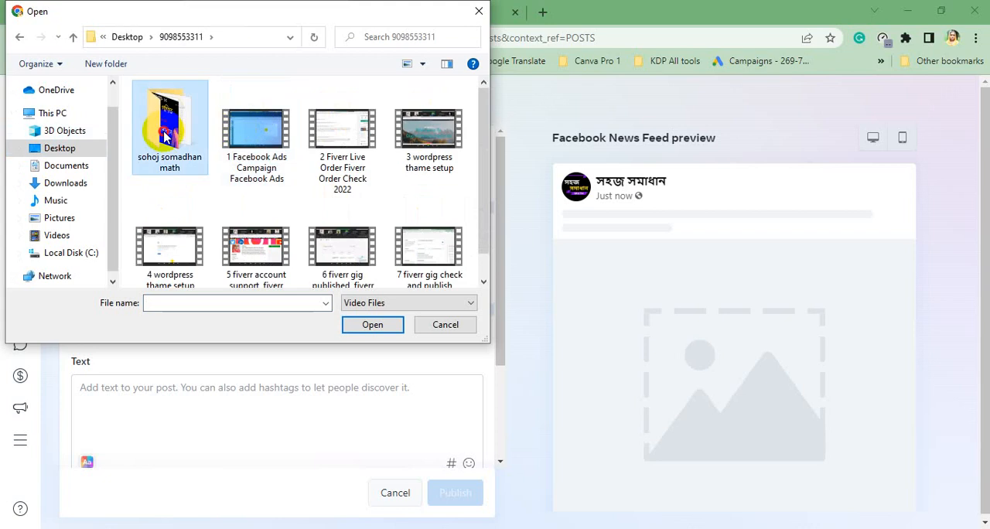
double_click(172, 138)
Copy the name text of the video file numbered 6 (পর্ব-৬), starting at ৬, and upload that video to the post.
click(338, 136)
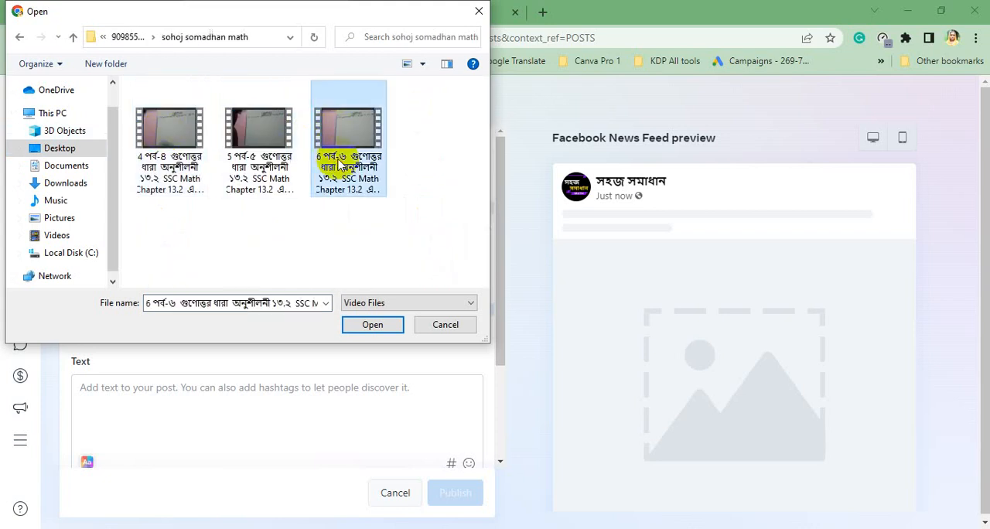
click(349, 168)
click(349, 168)
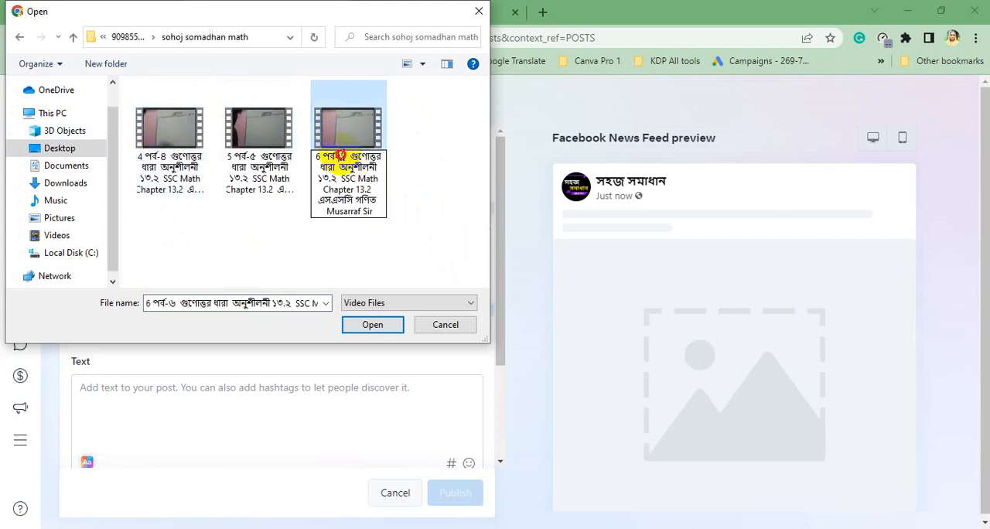
drag(340, 156, 375, 202)
right_click(379, 197)
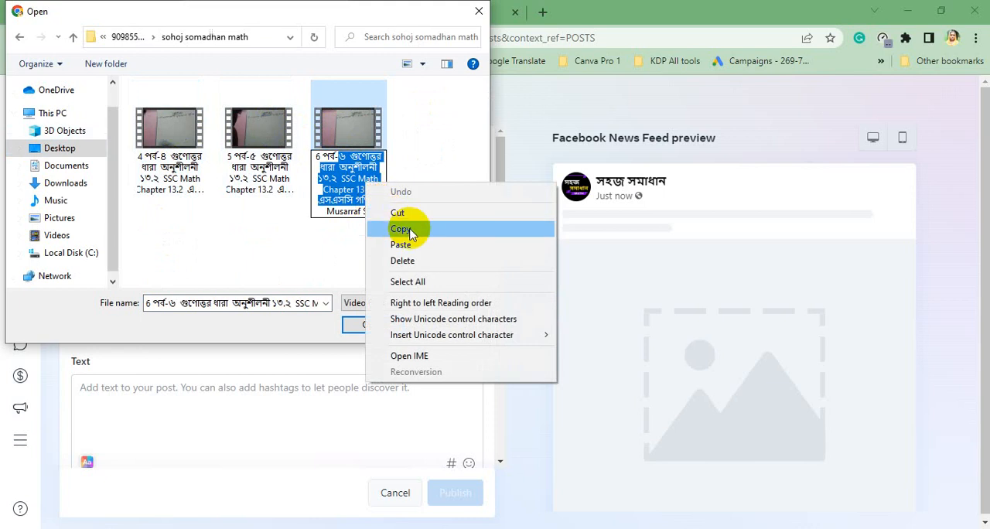
click(411, 226)
click(345, 130)
click(386, 329)
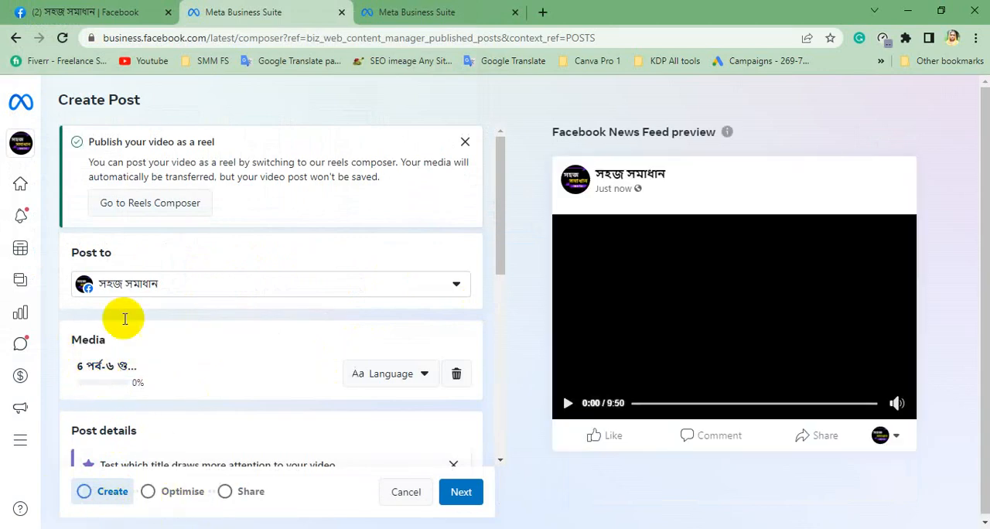
Paste the copied text "৬ গুণোত্তর ধারা অনুশীলনী ১৩.২ SSC Math Chapter 13.2 এসএসসি গণিত" as the video title.
scroll(143, 372, down, 2)
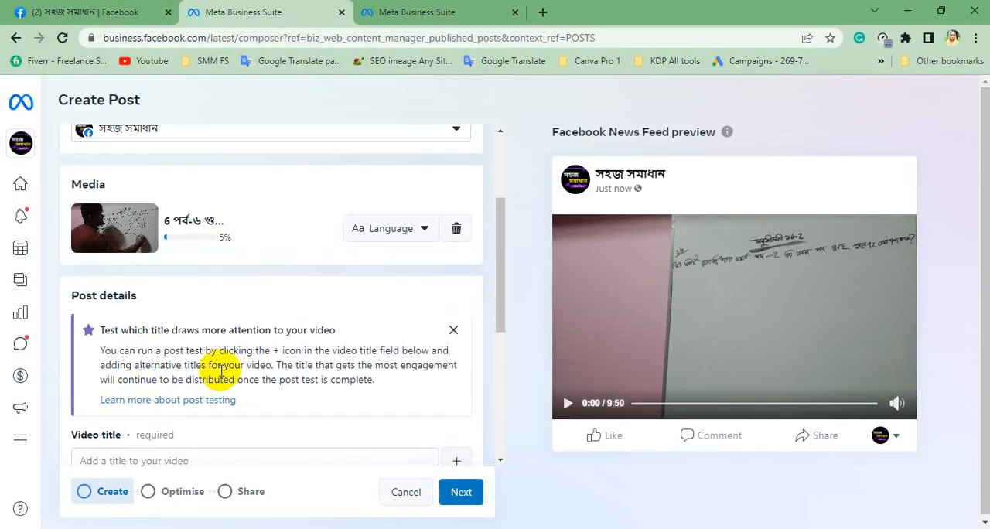
scroll(140, 434, down, 1)
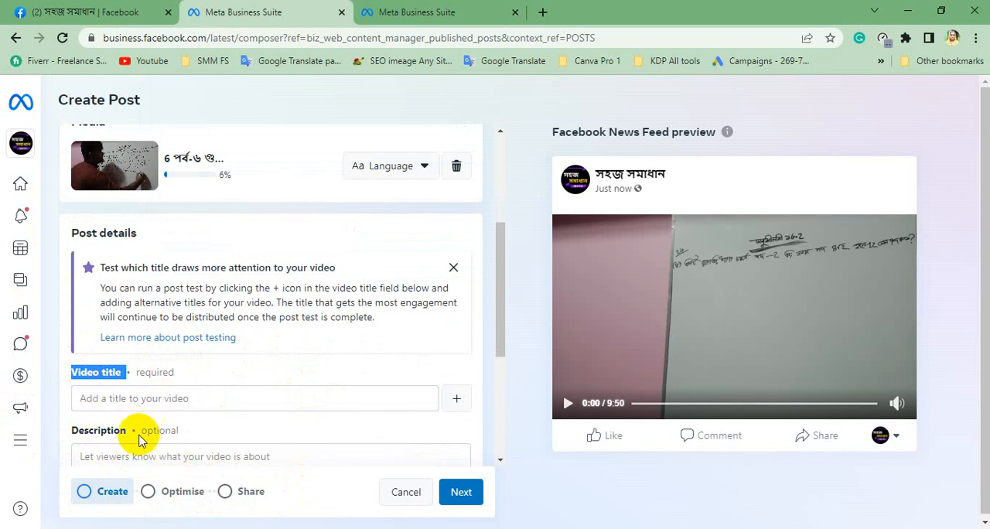
click(124, 456)
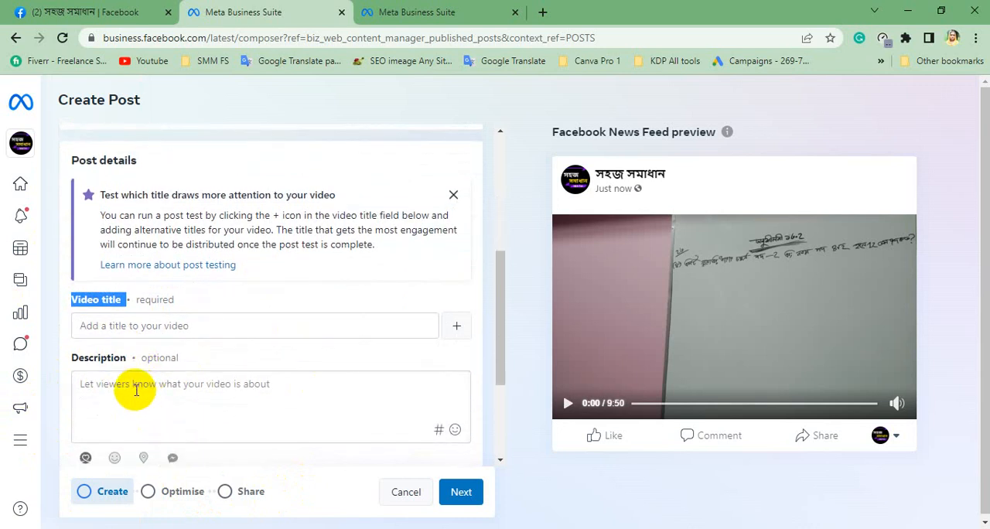
click(141, 324)
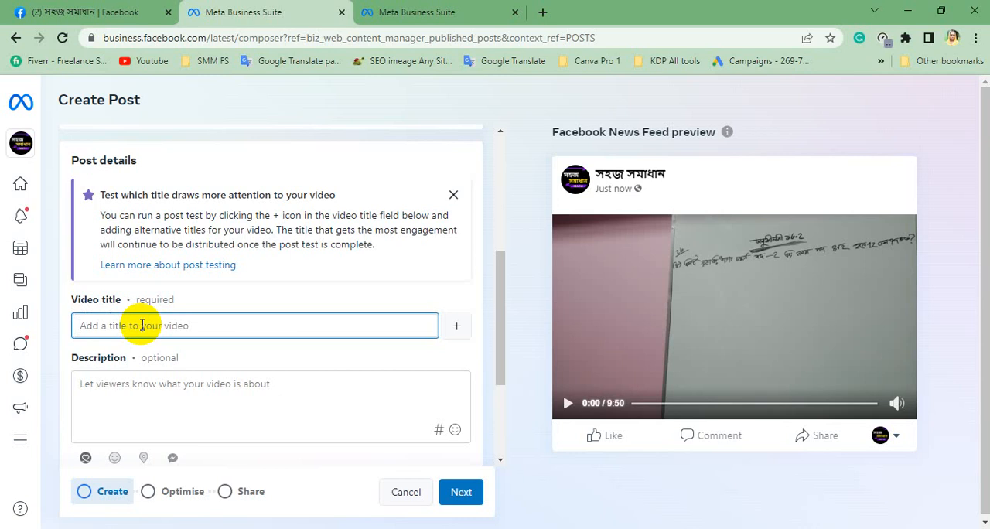
key(ctrl+v)
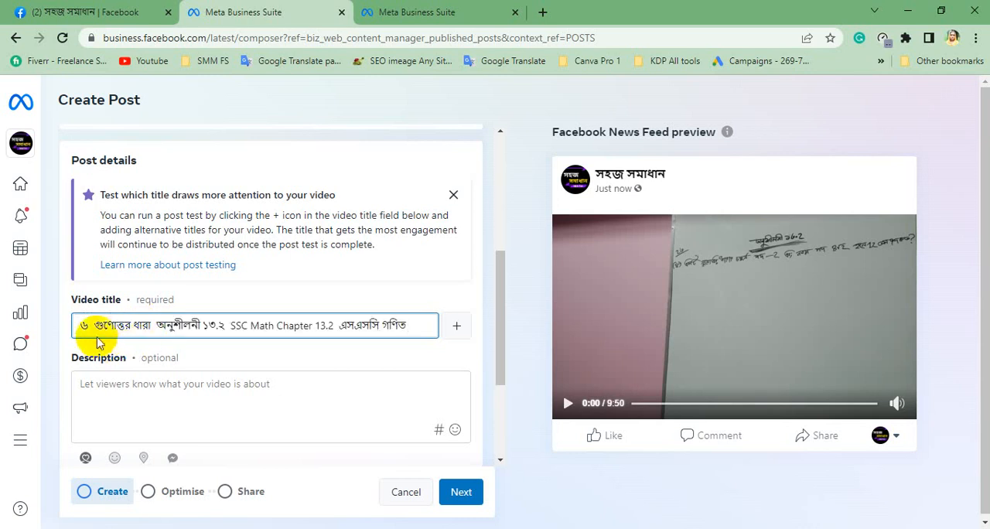
drag(96, 326, 62, 315)
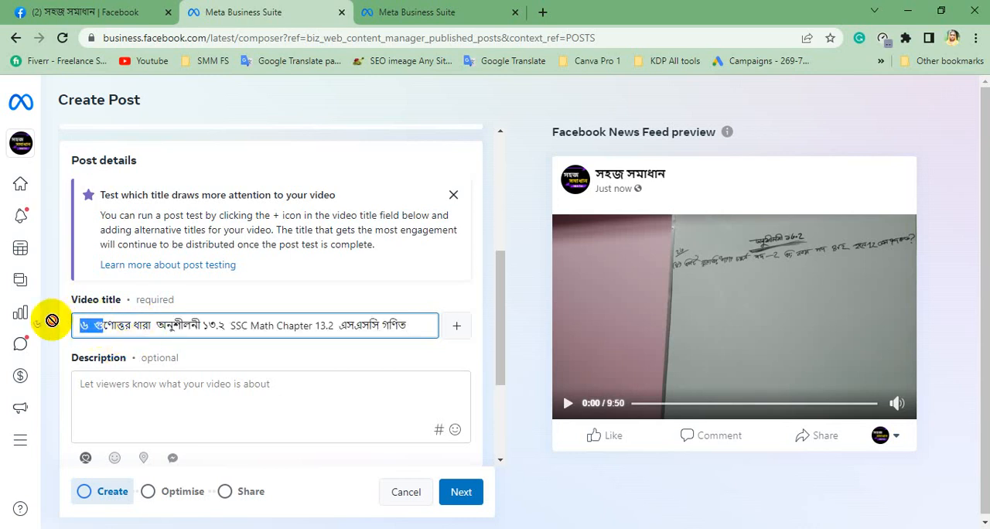
click(135, 325)
click(87, 325)
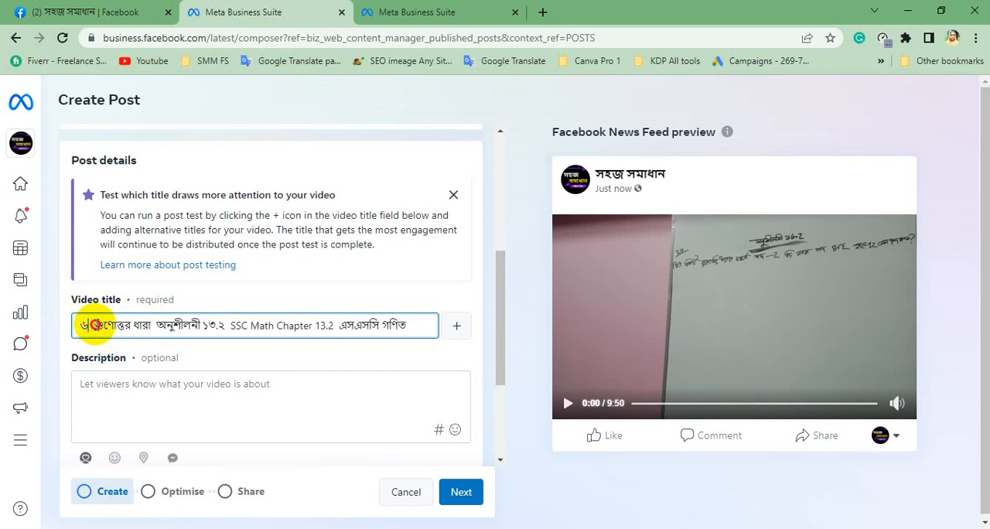
drag(94, 325, 55, 325)
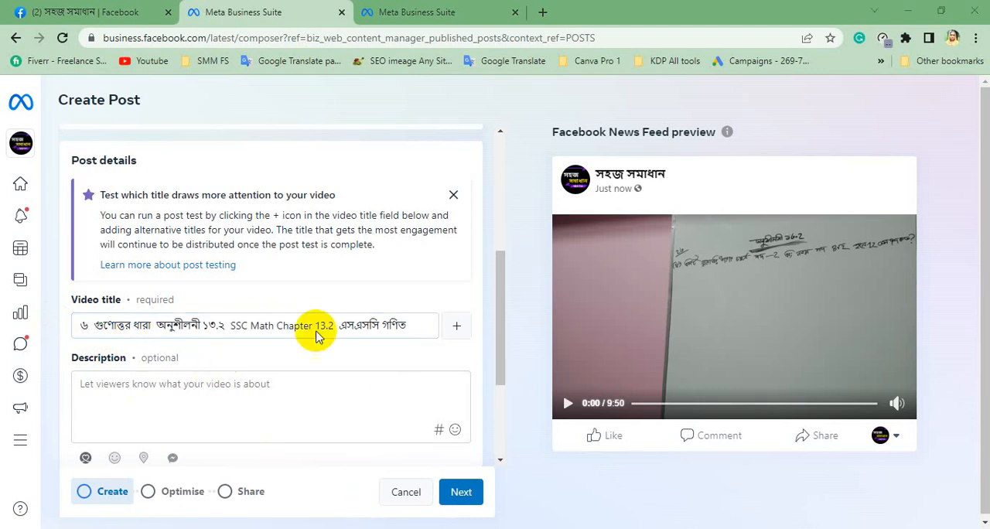
Switch to File Explorer and open the sohoj somadhan math folder inside the numbered video folder on the Desktop.
key(super+e)
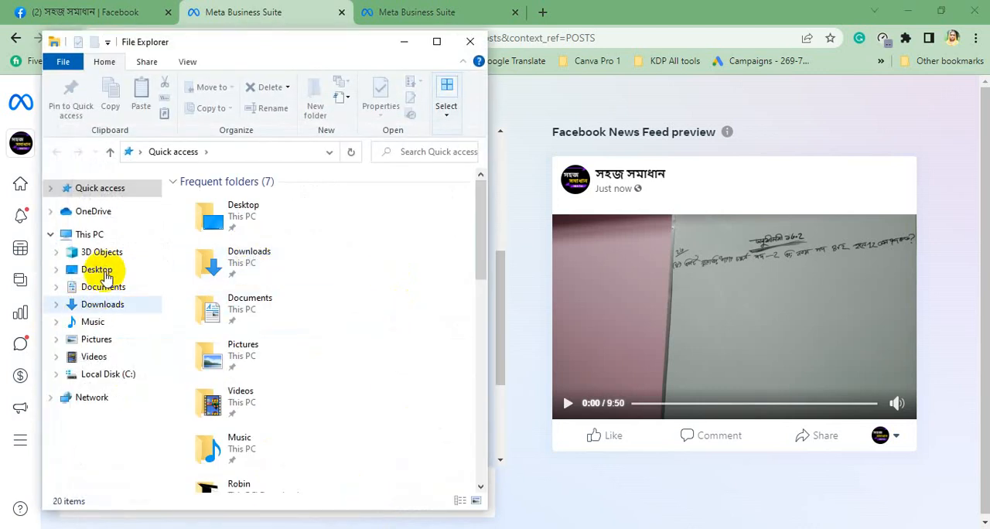
click(99, 270)
double_click(310, 217)
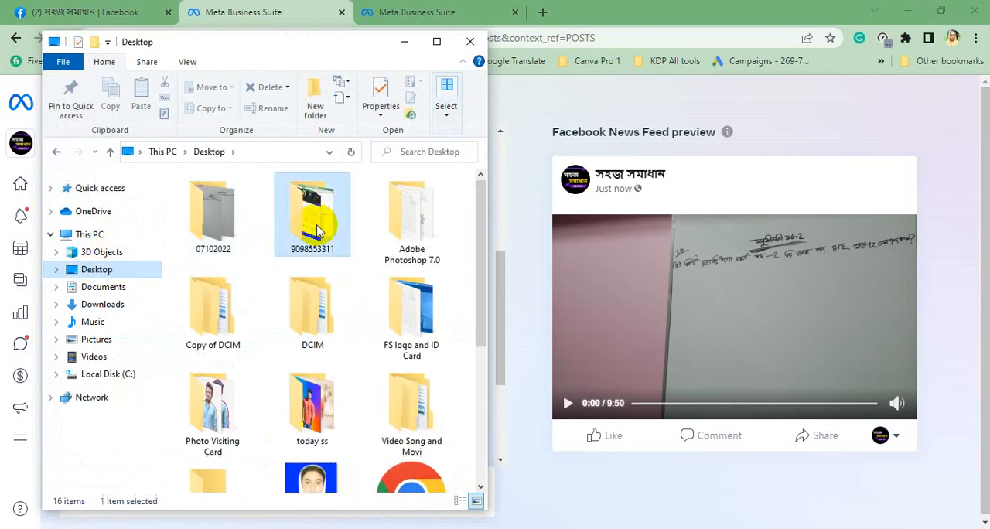
double_click(210, 210)
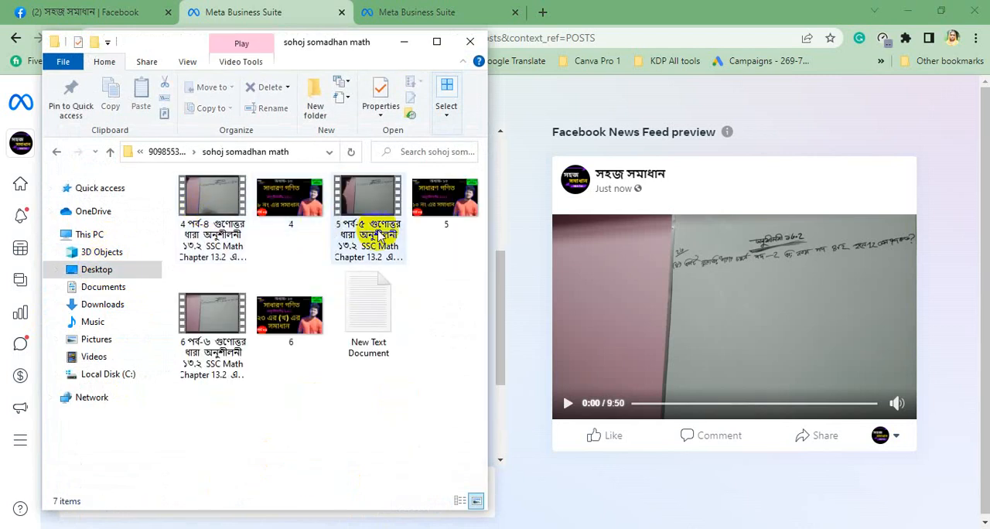
click(362, 234)
click(214, 367)
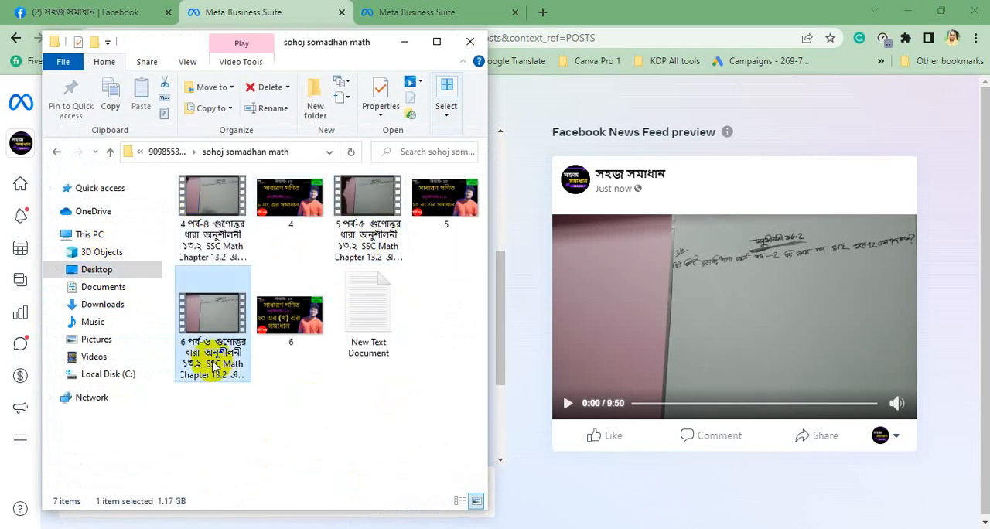
key(F2)
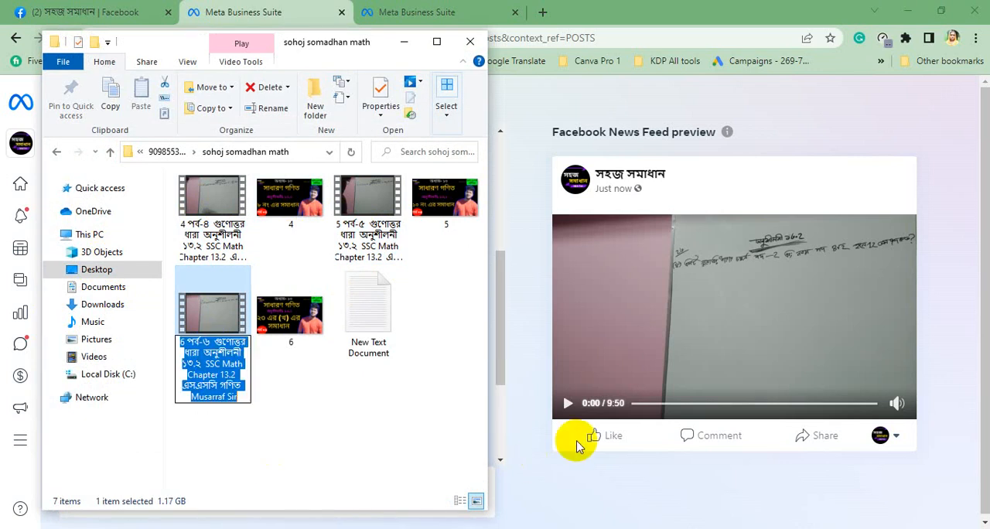
click(526, 463)
key(alt+Tab)
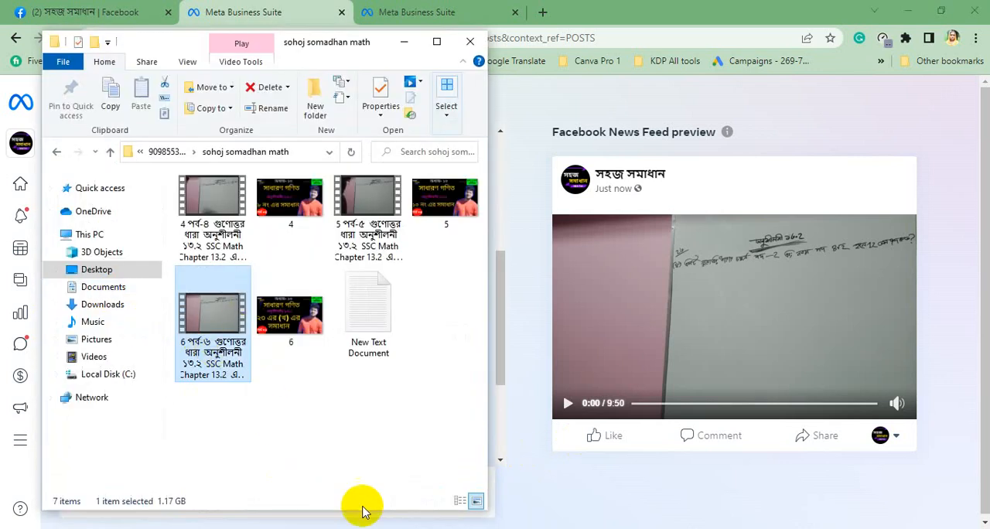
click(529, 481)
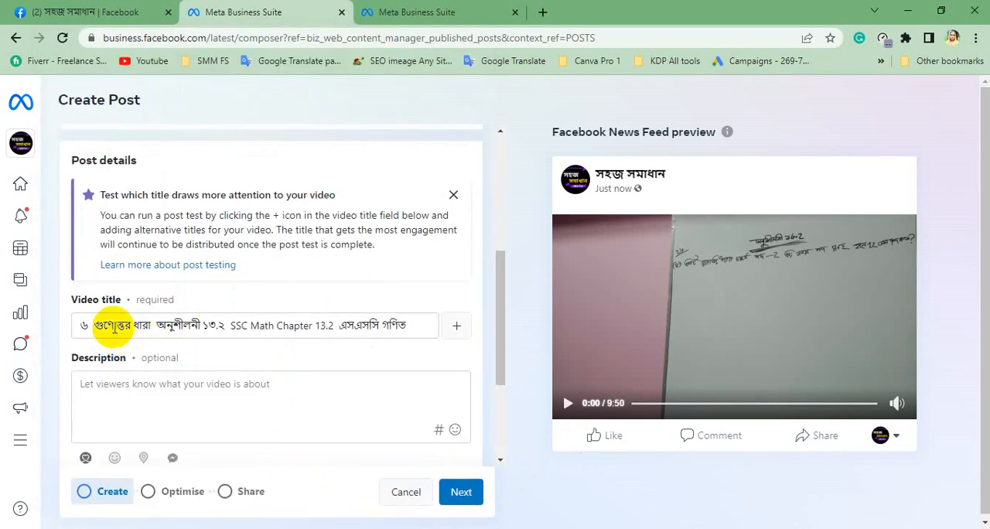
Copy the name of video file 6 from পর্ব-৬ to the end, without renaming it, and return to the post.
click(375, 526)
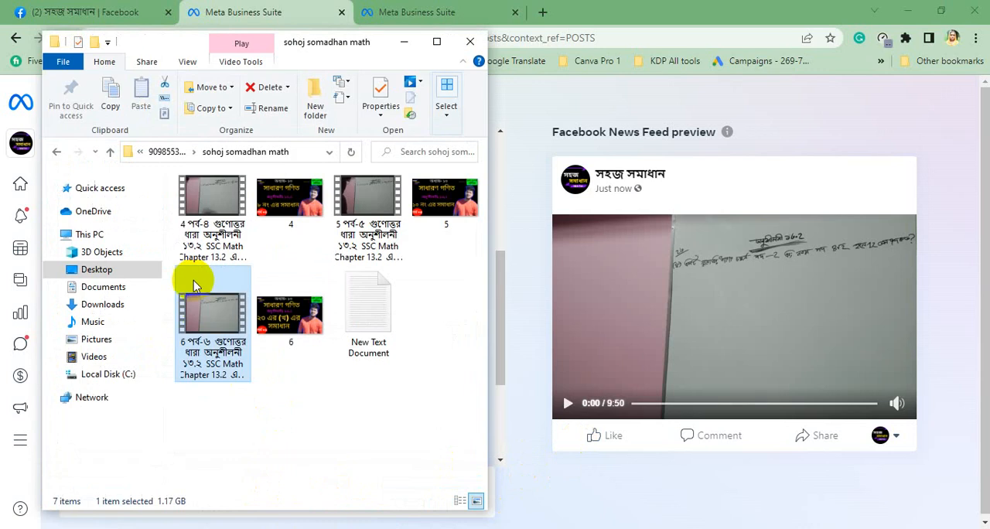
click(195, 366)
click(189, 348)
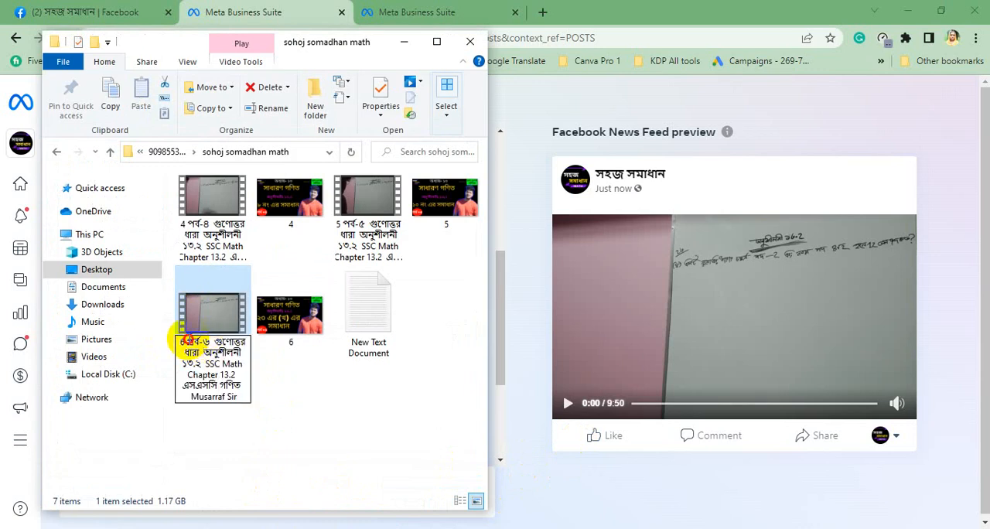
drag(188, 340, 236, 391)
key(ctrl+c)
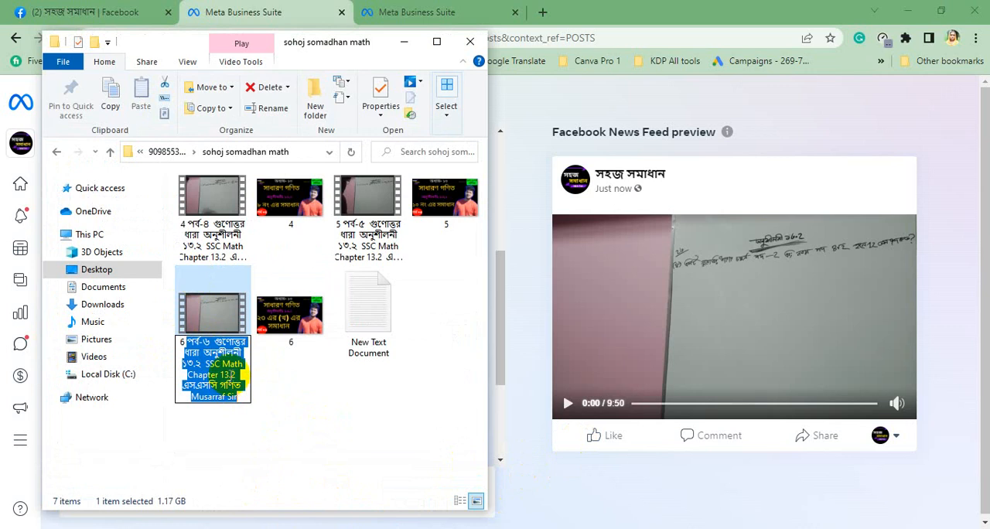
key(Escape)
click(534, 458)
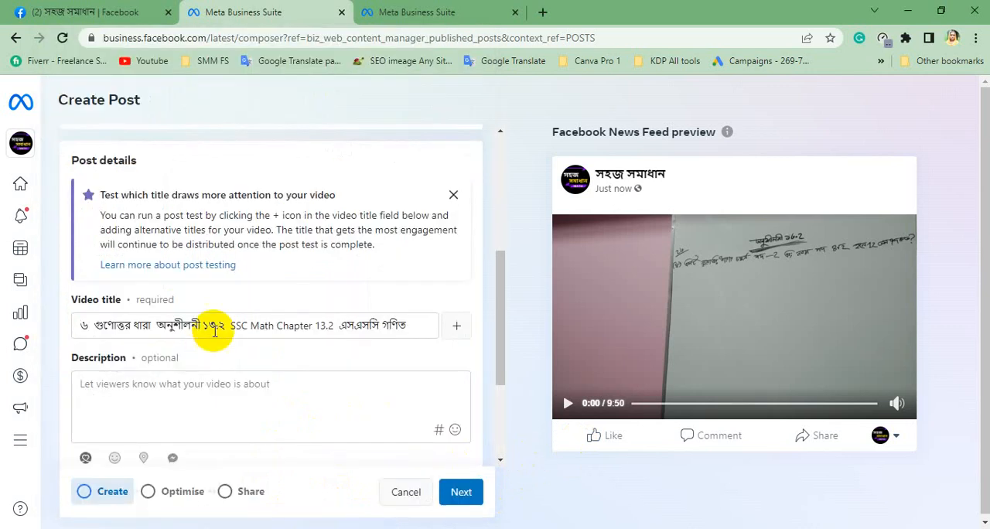
Replace the video title with the copied text "পর্ব-৬ গুণোত্তর ধারা অনুশীলনী ১৩.২ SSC Math Chapter 13.2 এসএসসি গণিত" plus the teacher's name.
click(232, 326)
key(ctrl+a)
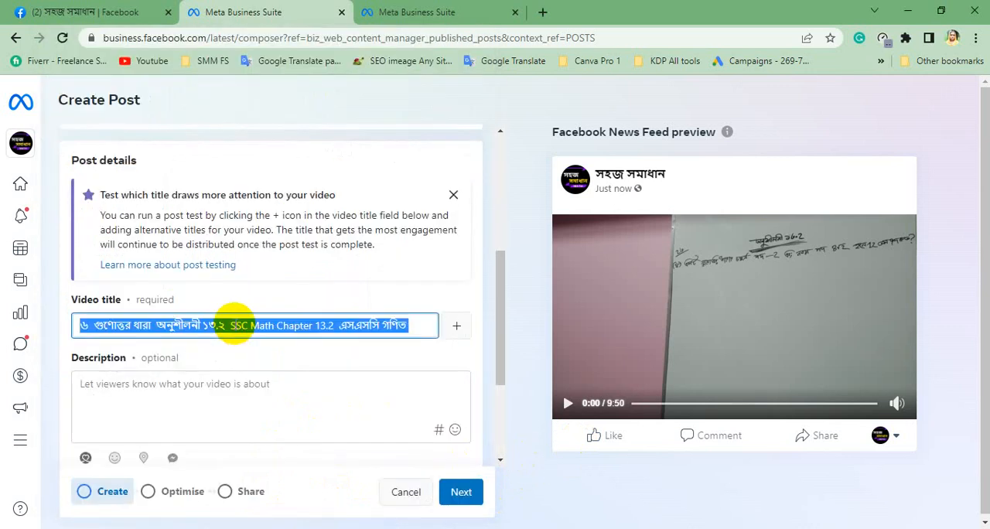
key(End)
key(ctrl+v)
drag(113, 326, 26, 328)
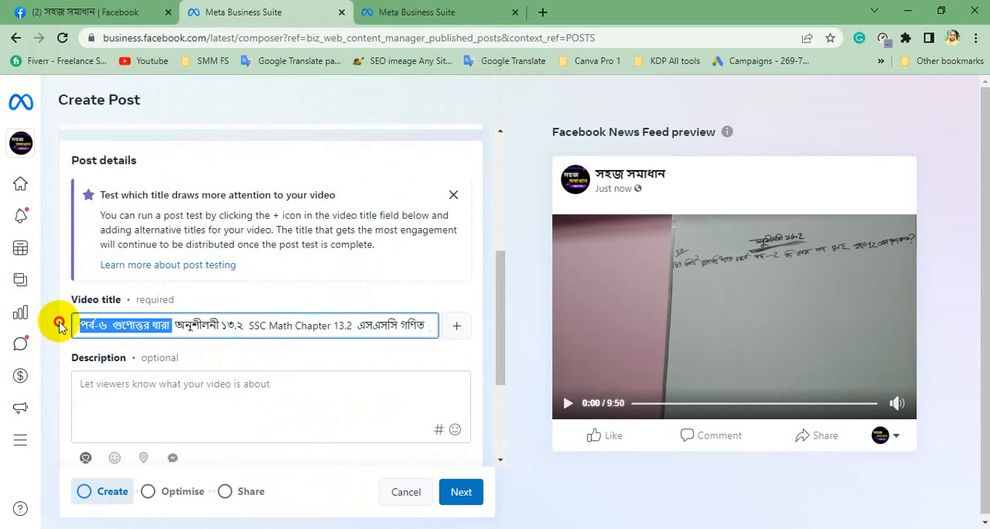
click(106, 326)
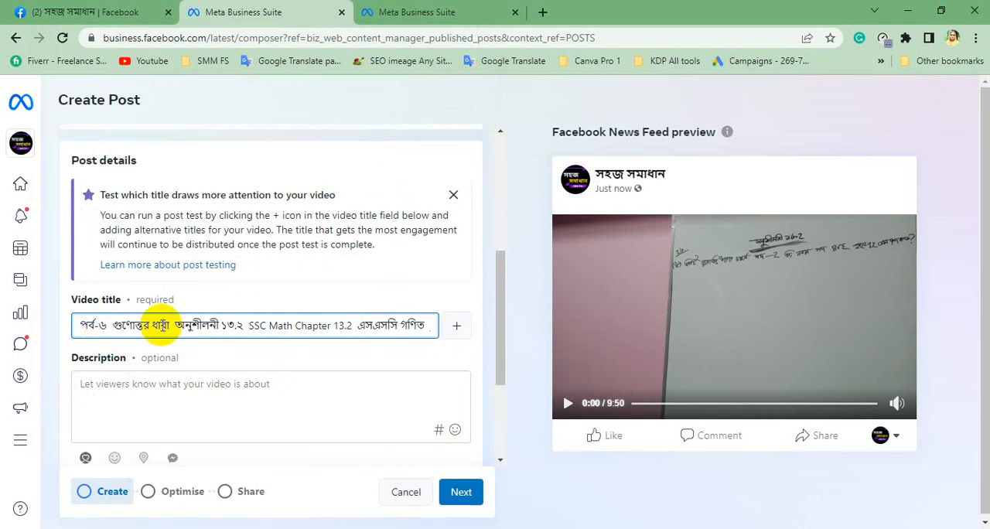
Paste the same title text into the description and add the suggested hashtags #এসএসসি and #গণিত after it.
click(180, 379)
key(ctrl+v)
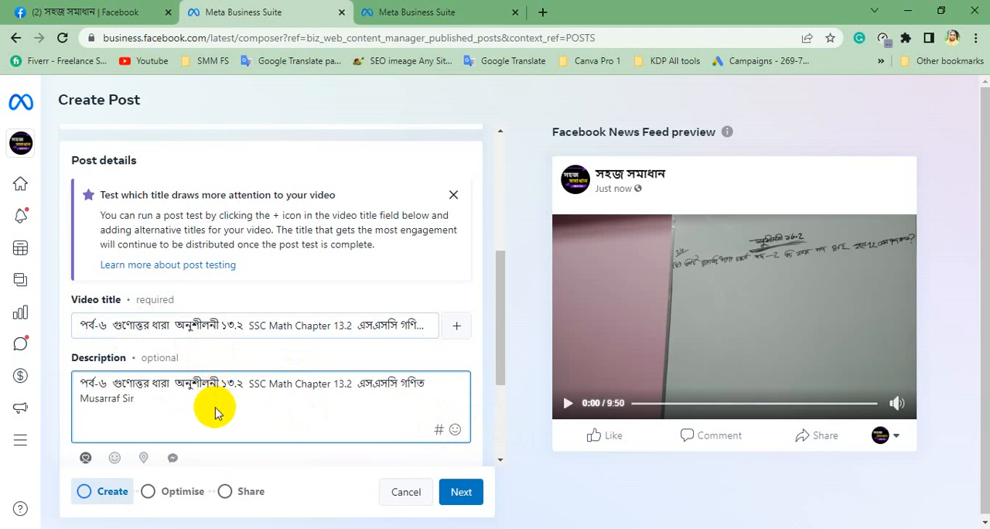
text(#)
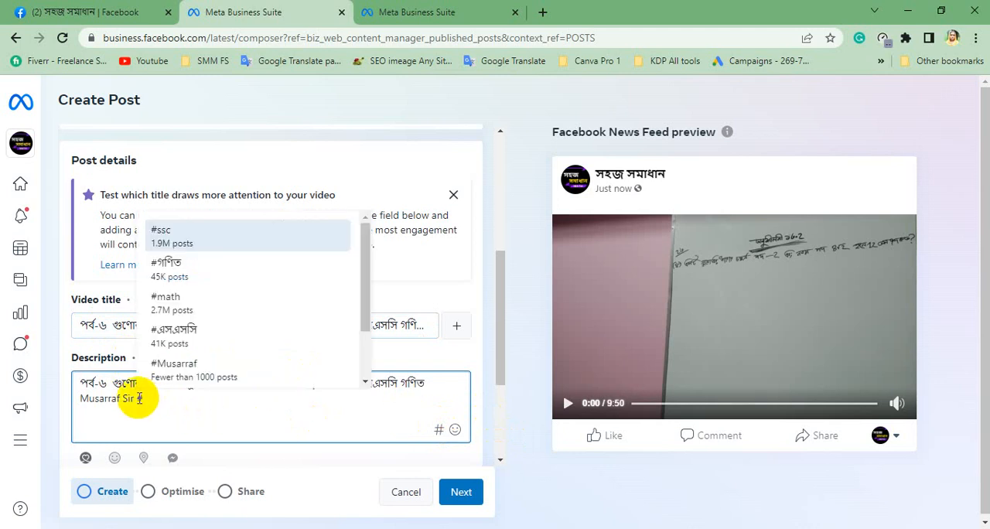
click(173, 338)
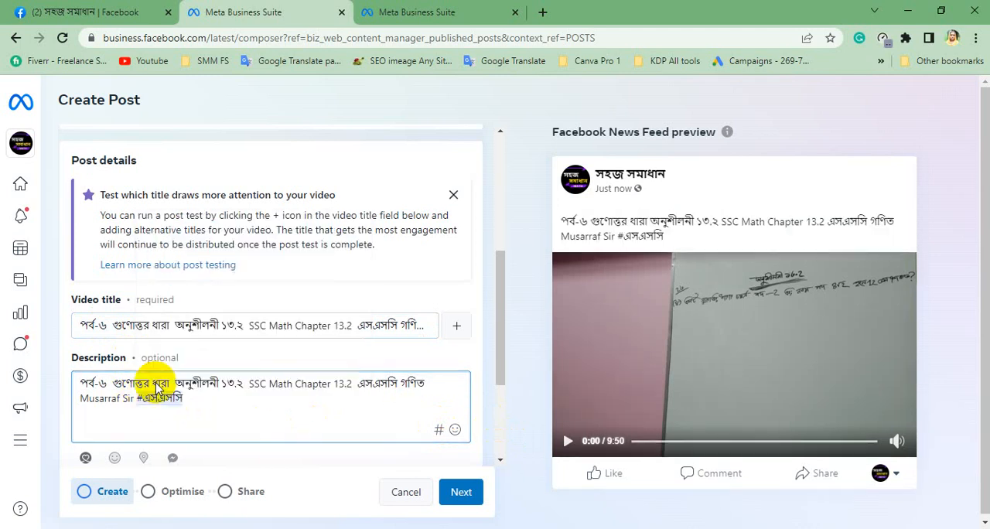
click(219, 398)
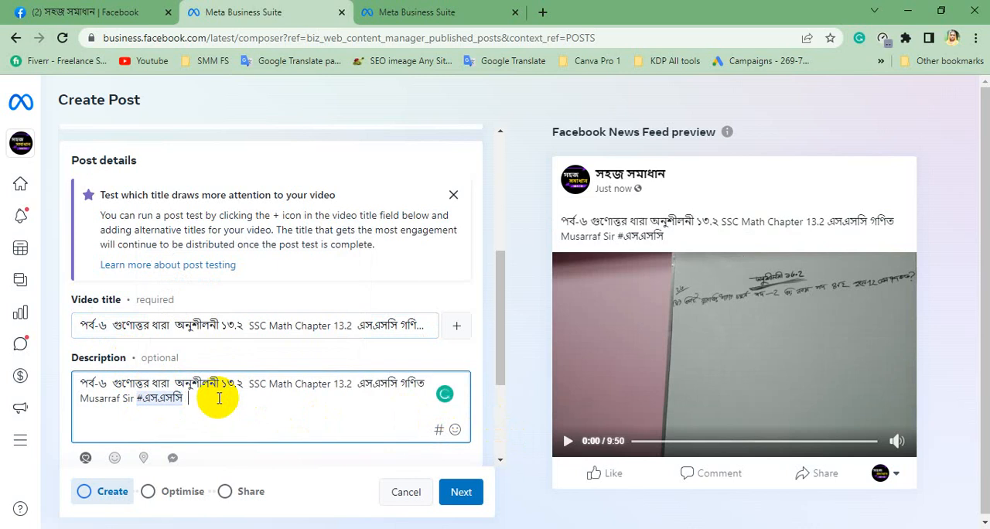
text(#)
click(220, 283)
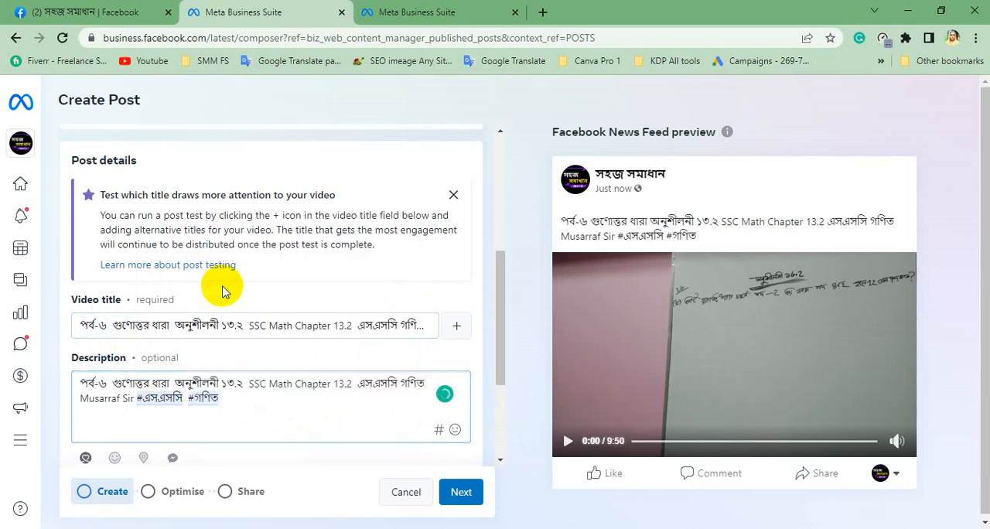
Add the suggested hashtags #math and the teacher's name to the end of the description.
click(235, 382)
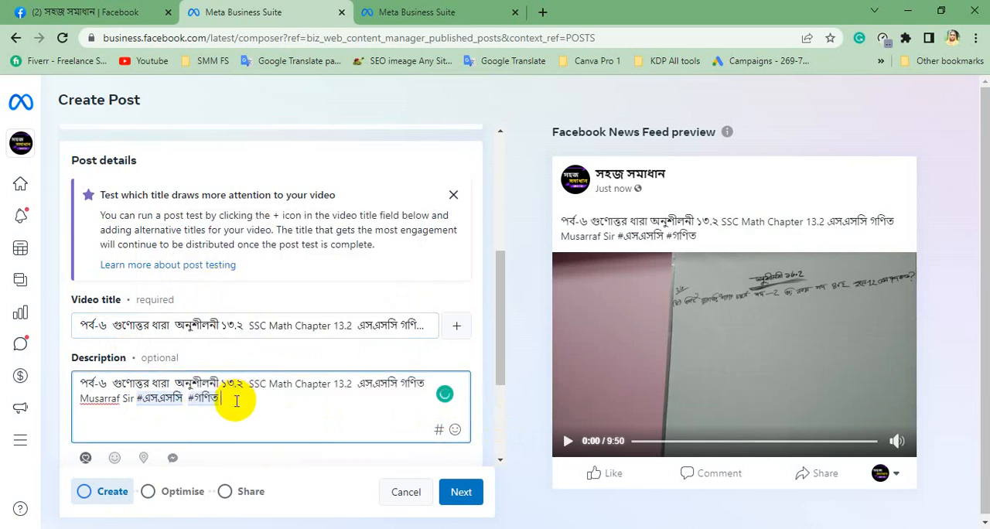
click(237, 401)
text(#)
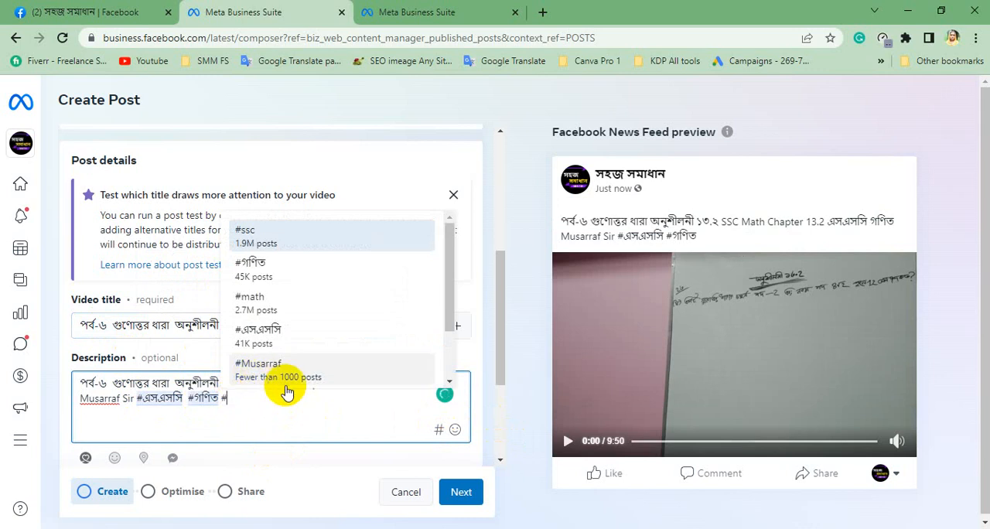
click(266, 304)
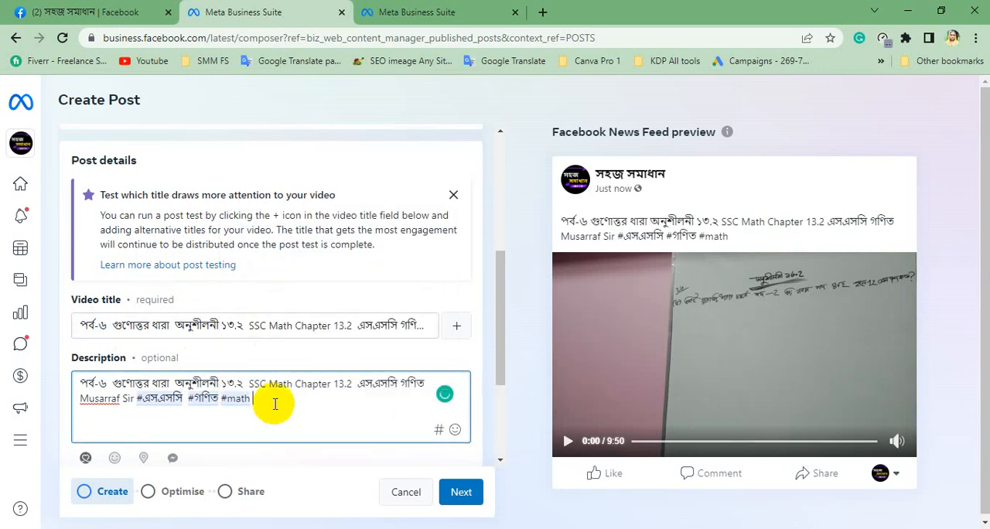
text(#)
click(305, 373)
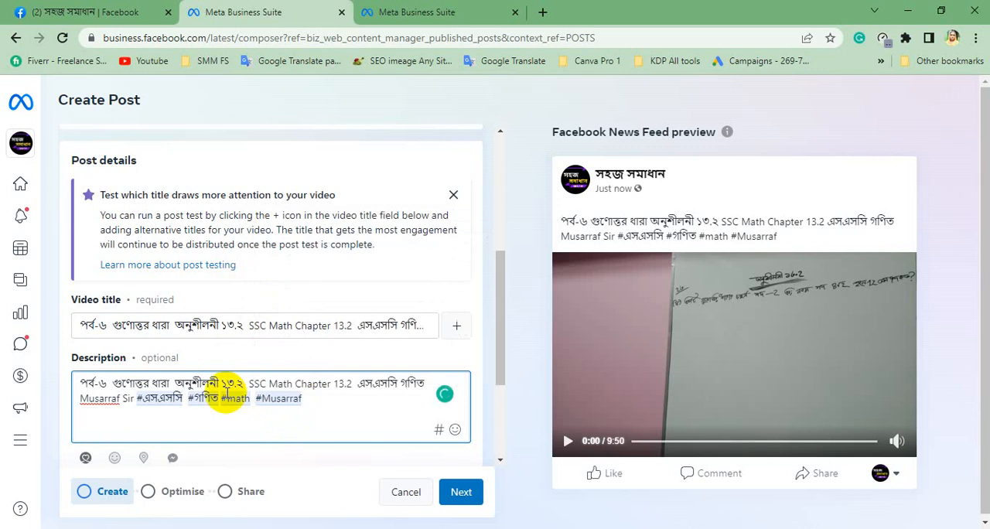
Look through the suggested thumbnails for the video and the option to choose a frame.
scroll(229, 308, down, 3)
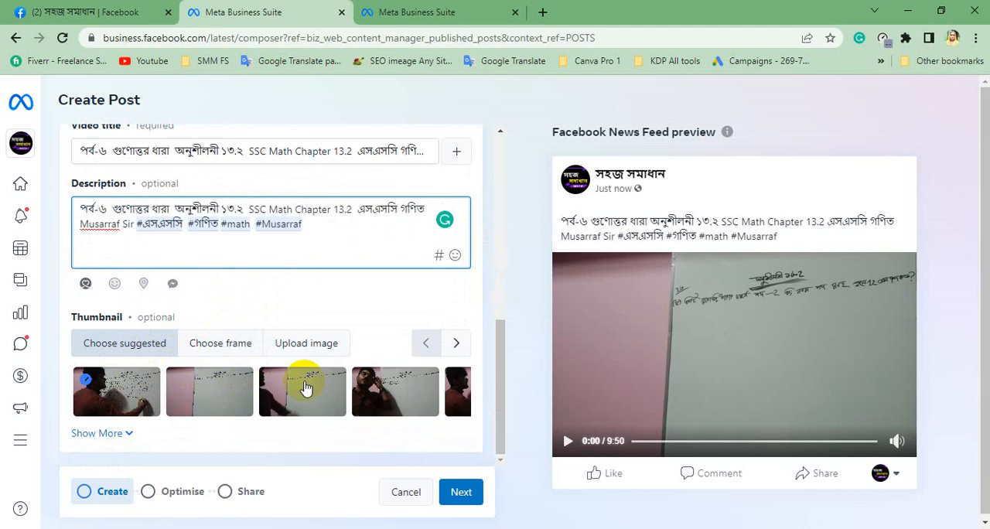
click(458, 344)
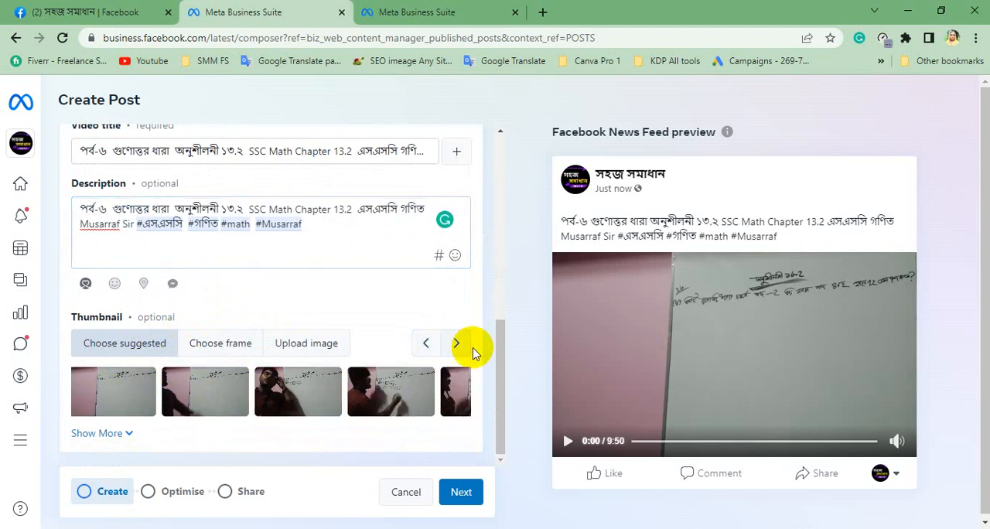
click(457, 344)
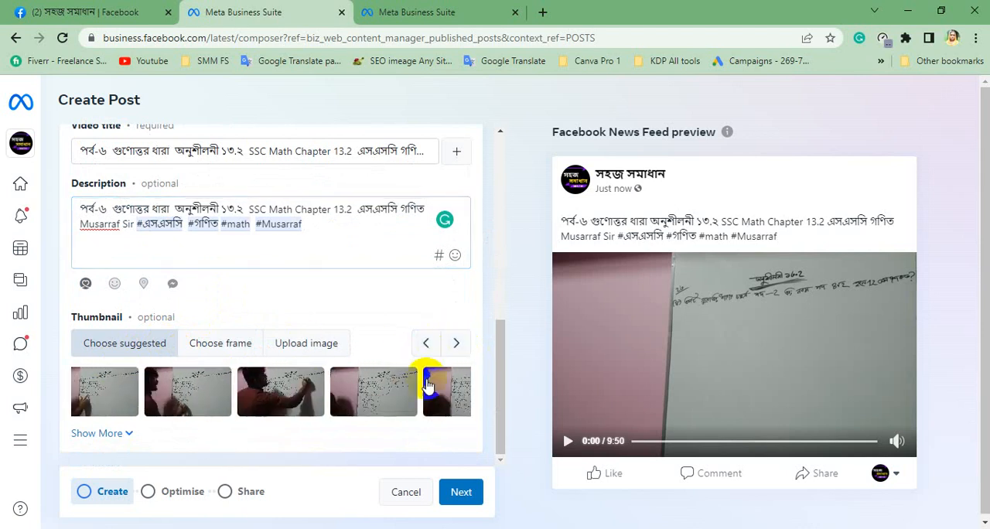
click(232, 343)
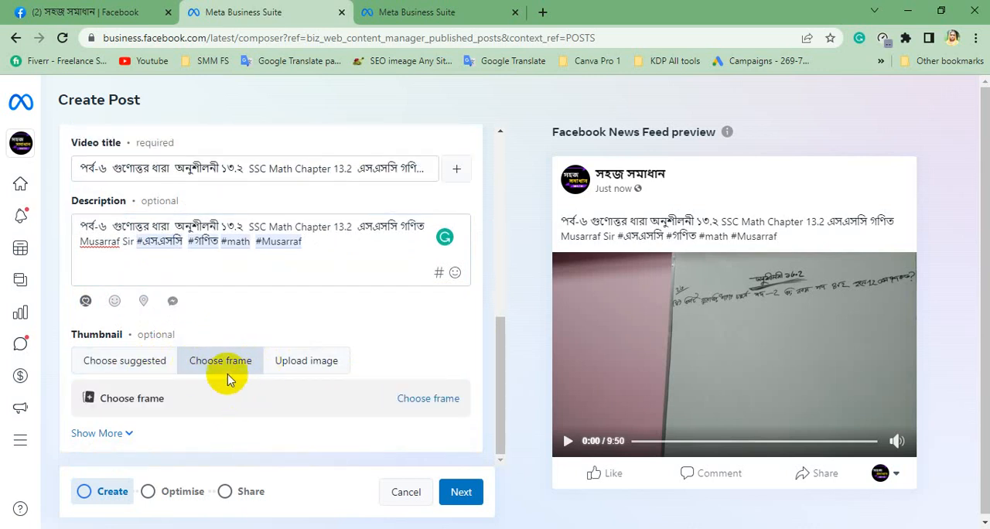
Upload image file 6 from the sohoj somadhan math folder as the video's thumbnail.
click(290, 364)
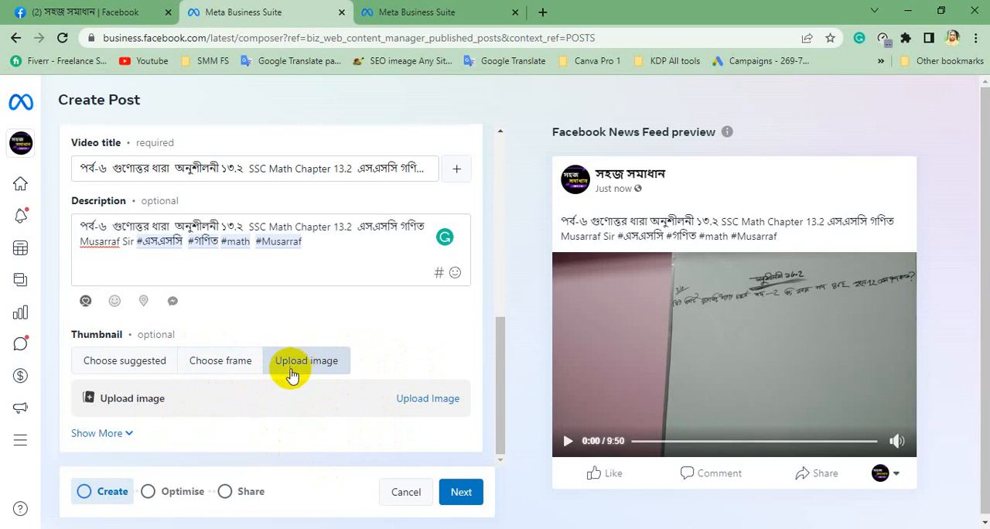
click(259, 387)
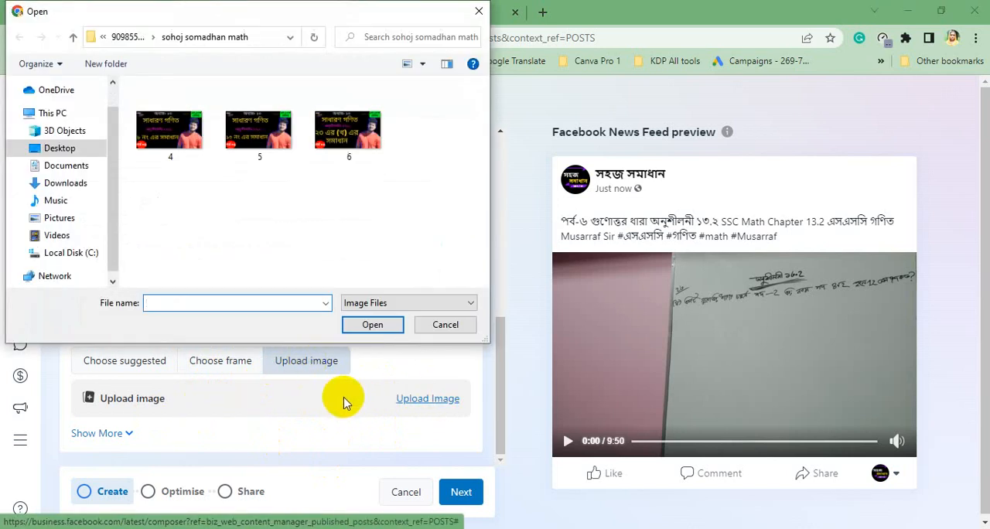
double_click(332, 138)
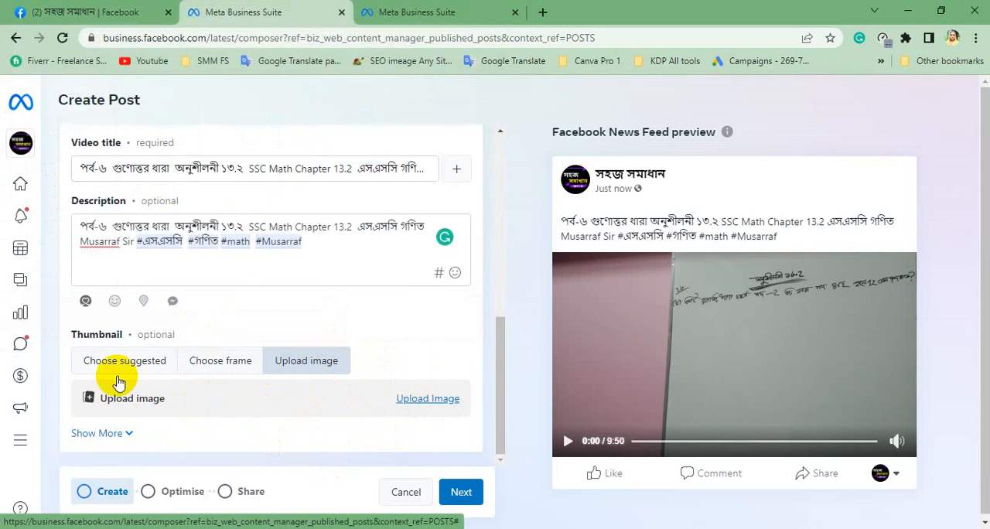
scroll(325, 364, down, 1)
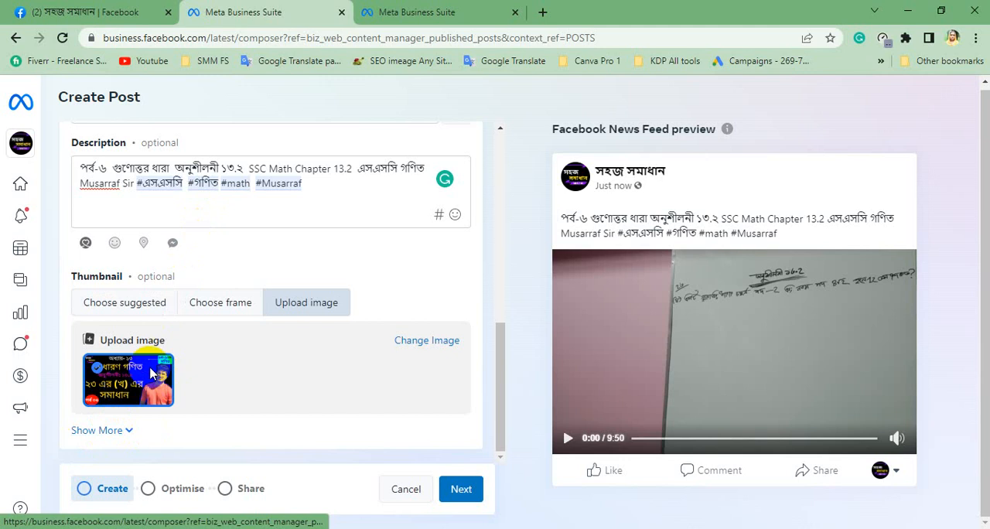
Expand the additional post options and turn on Tags and collaborator.
click(133, 432)
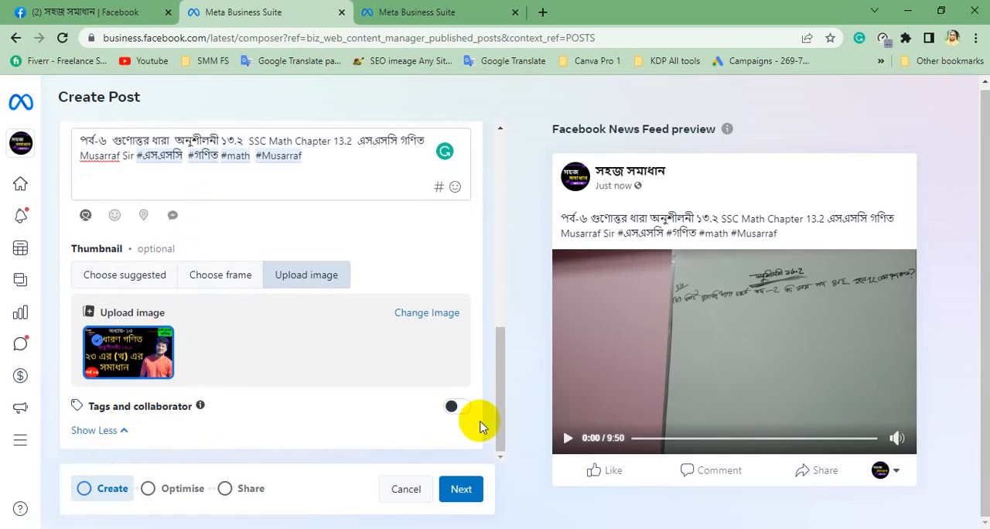
click(116, 430)
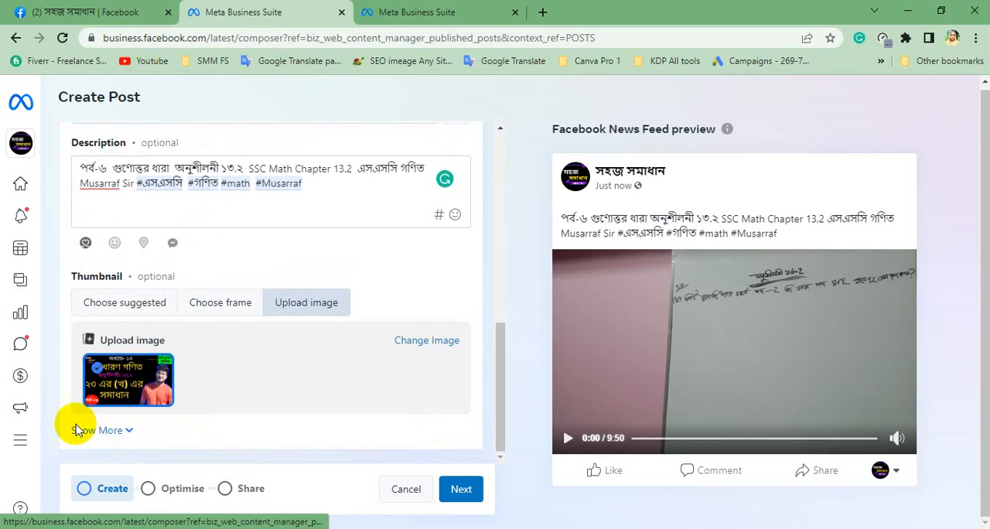
click(132, 431)
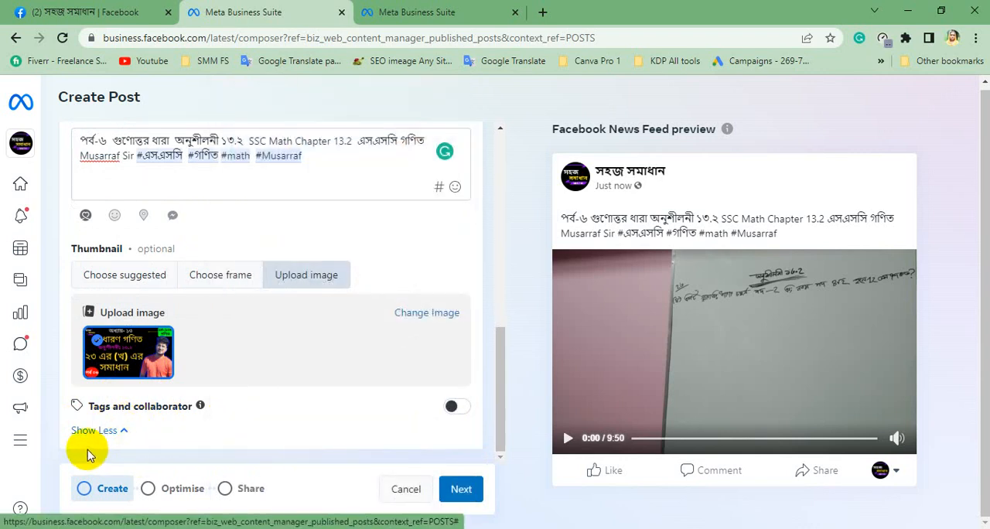
drag(90, 406, 130, 407)
click(109, 410)
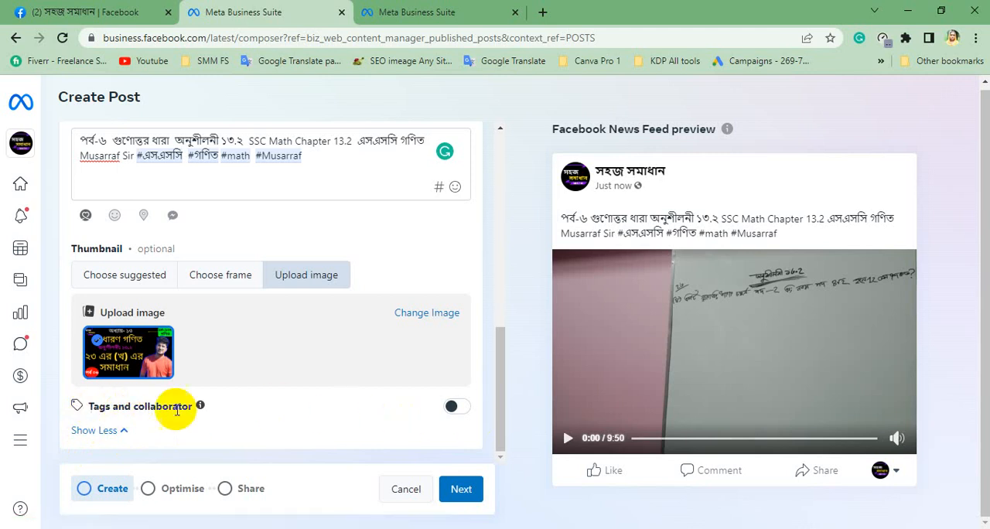
click(459, 410)
scroll(190, 407, down, 1)
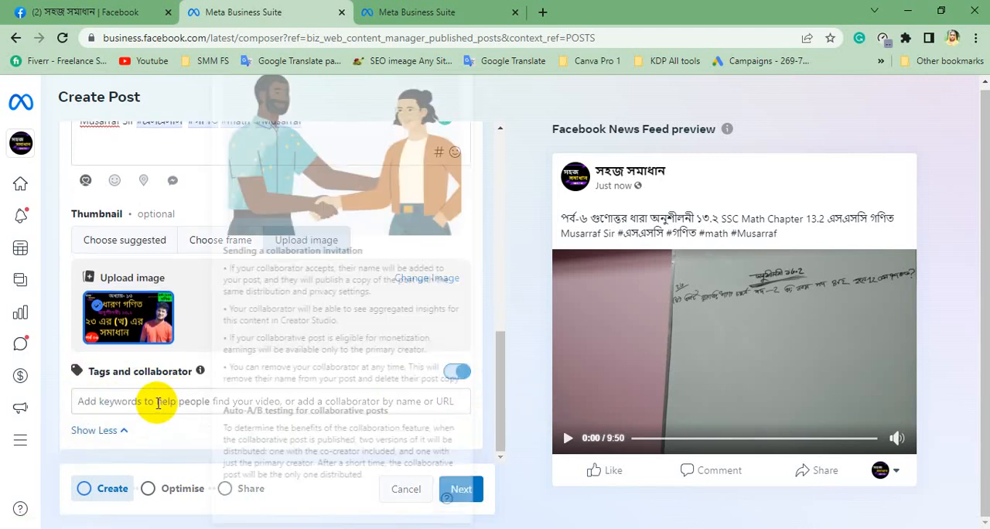
Paste the full copied video title as the first tag.
click(106, 402)
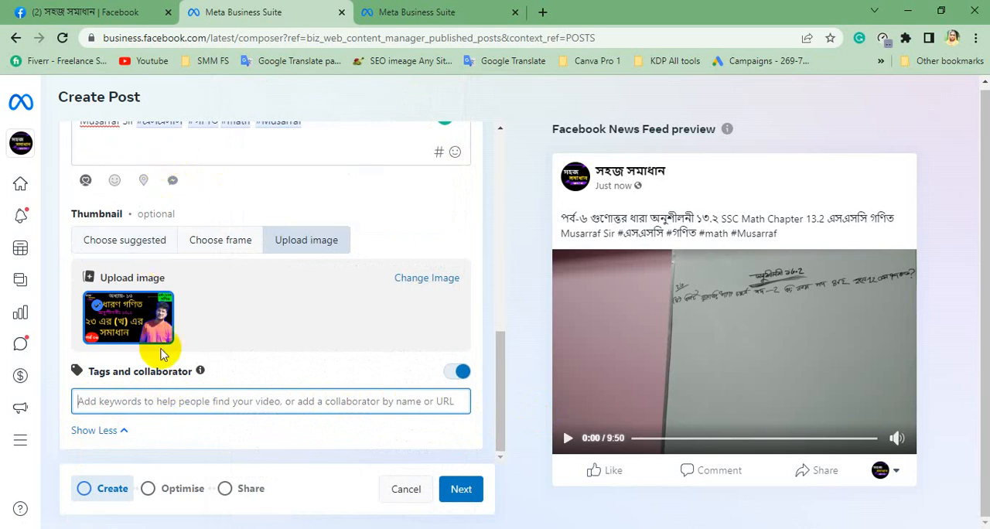
text(পর্ব-৬ গুণোত্তর ধারা অনুশীলনী ১৩.২ SSC Math Chapter 13.2 এসএসসি গণিত Musarraf Sir)
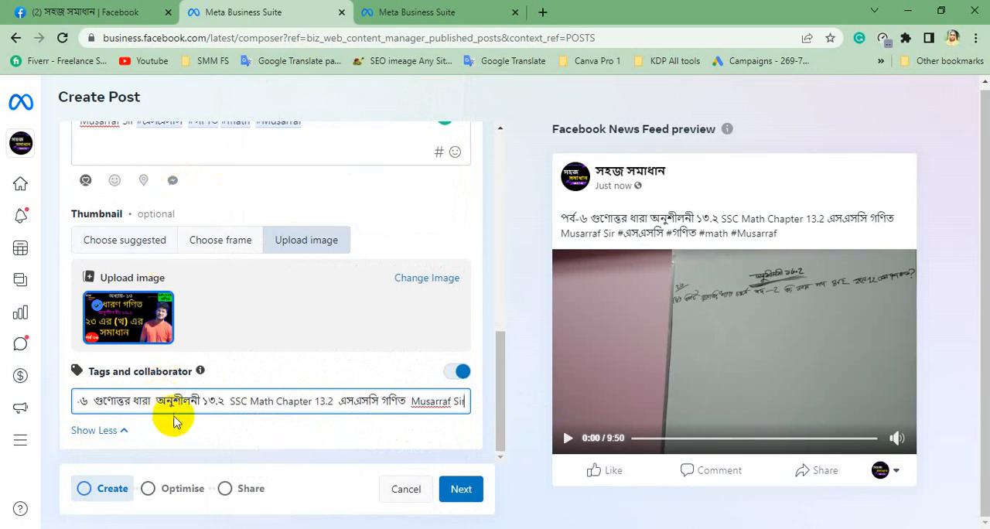
key(Return)
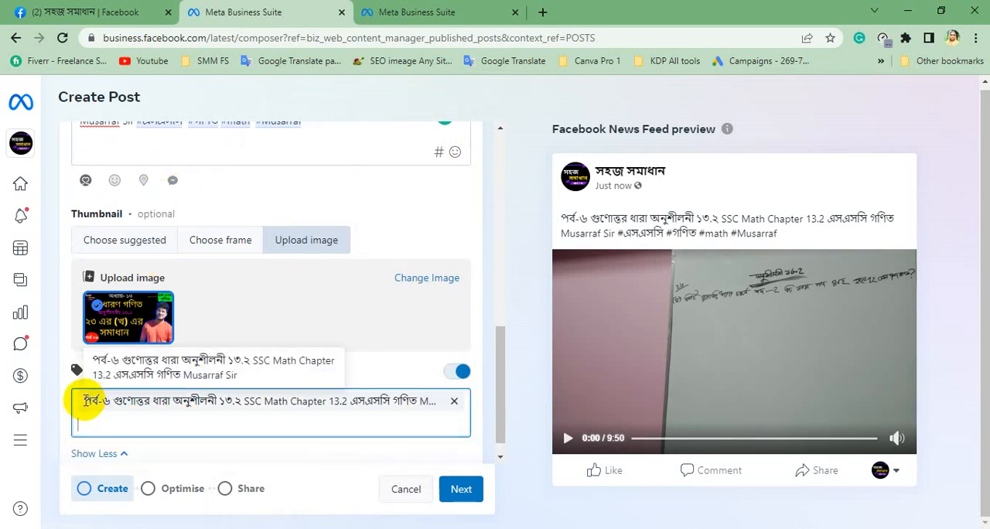
Copy পর্ব-৬ from the full-title tag and add it as a separate tag.
drag(85, 401, 105, 403)
key(ctrl+c)
click(171, 421)
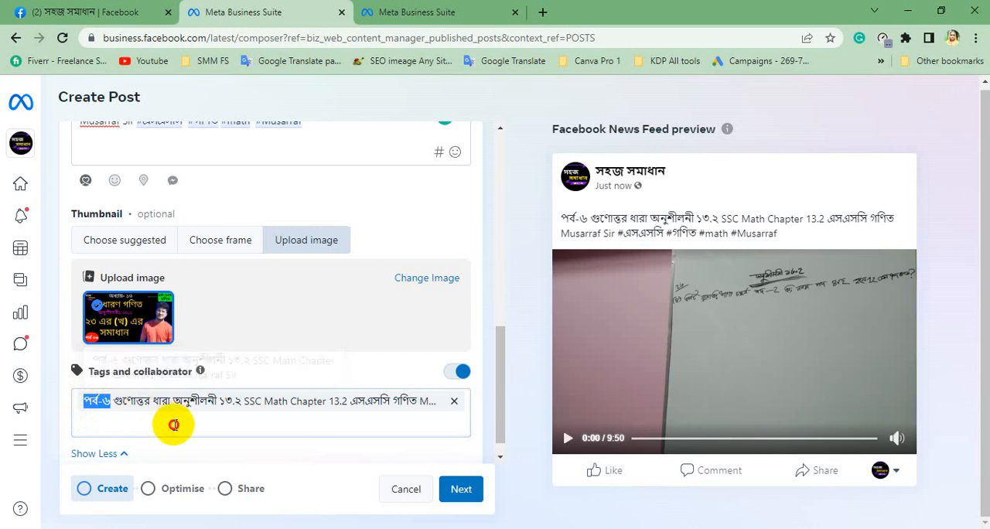
key(ctrl+v)
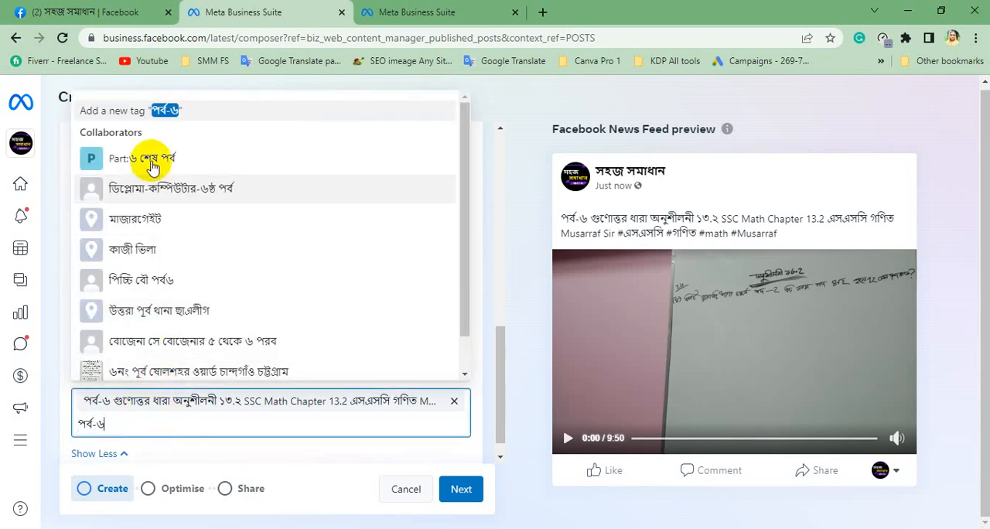
key(Return)
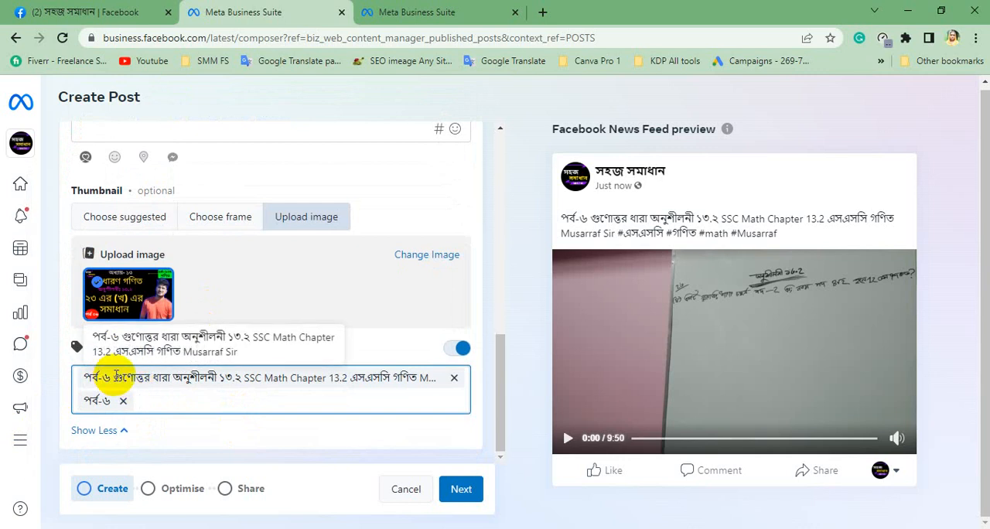
Add গুণোত্তর ধারা as a tag, copying the words from the full-title tag.
drag(116, 379, 162, 382)
key(ctrl+c)
click(201, 402)
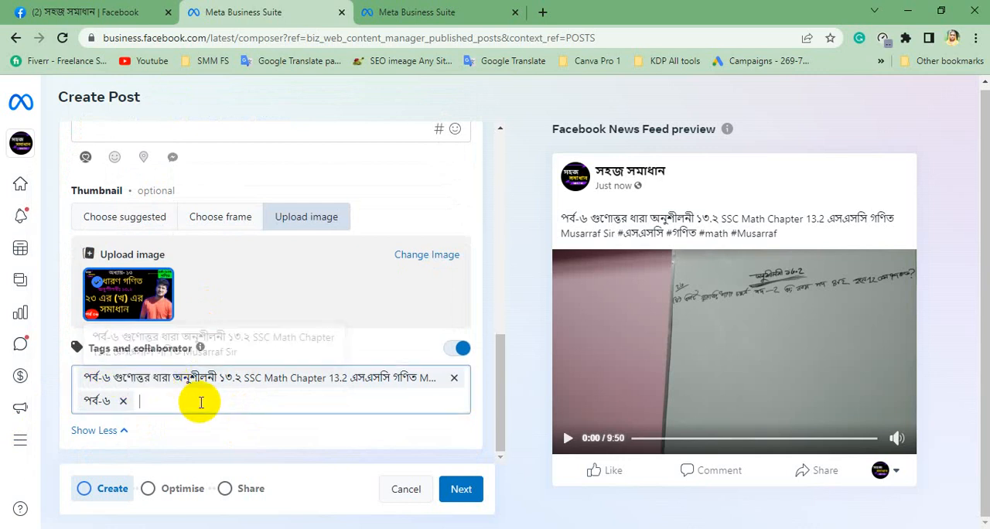
key(ctrl+v)
key(Return)
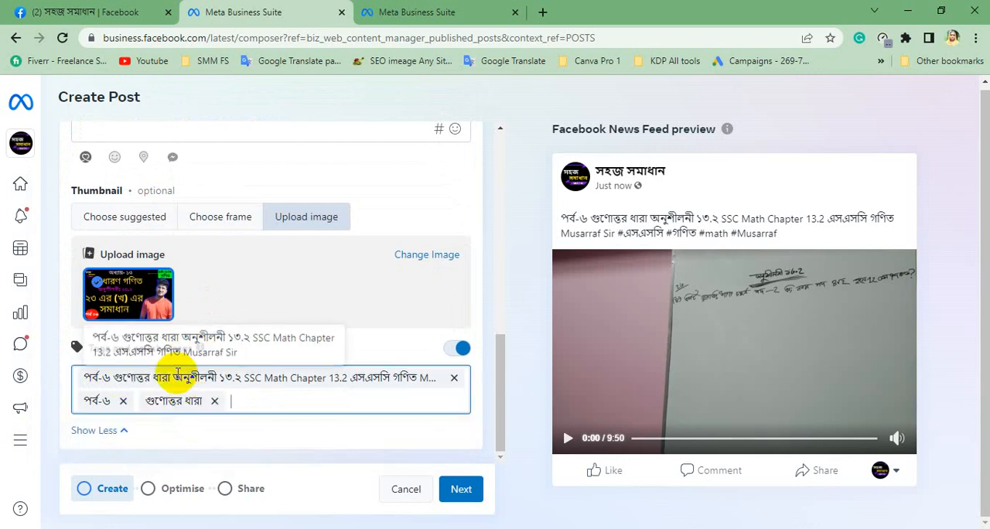
Add অনুশীলনী ১৩.২ as a tag, copying the text from the full-title tag.
drag(173, 379, 238, 384)
key(ctrl+c)
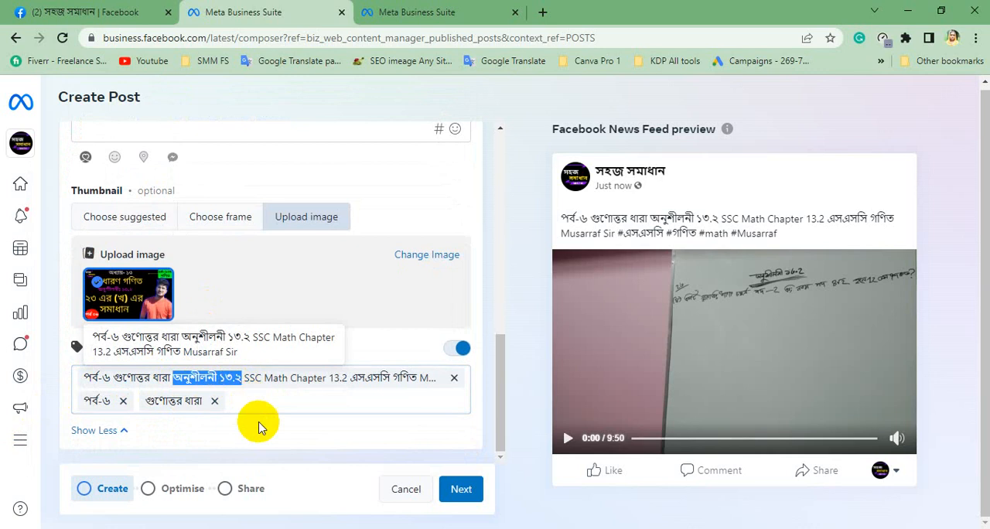
click(259, 403)
key(ctrl+v)
click(212, 442)
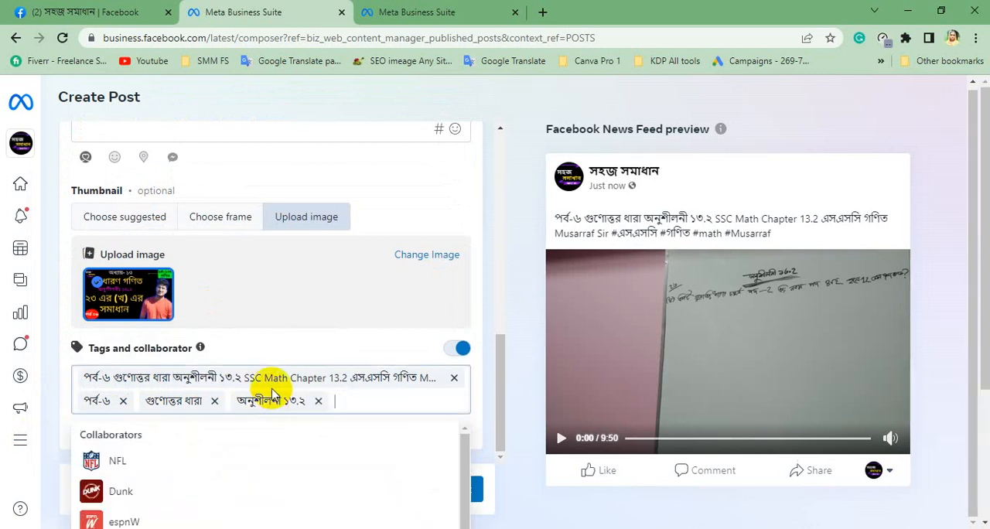
Add SSC Math Chapter 13.2 as a tag, copying the text from the full-title tag.
drag(245, 378, 341, 377)
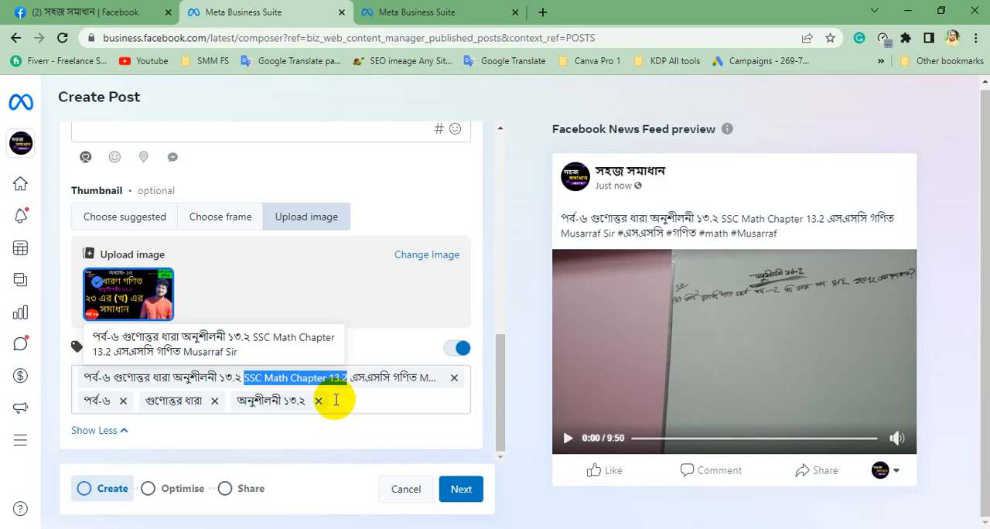
key(ctrl+c)
click(348, 401)
key(ctrl+v)
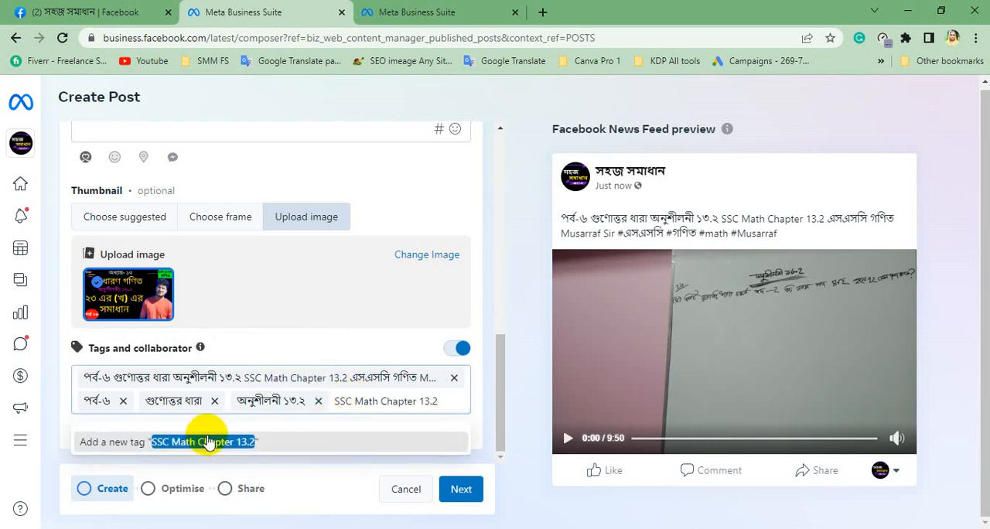
click(206, 439)
Copy only SSC Math from the full-title tag and add it as another tag.
drag(246, 378, 286, 378)
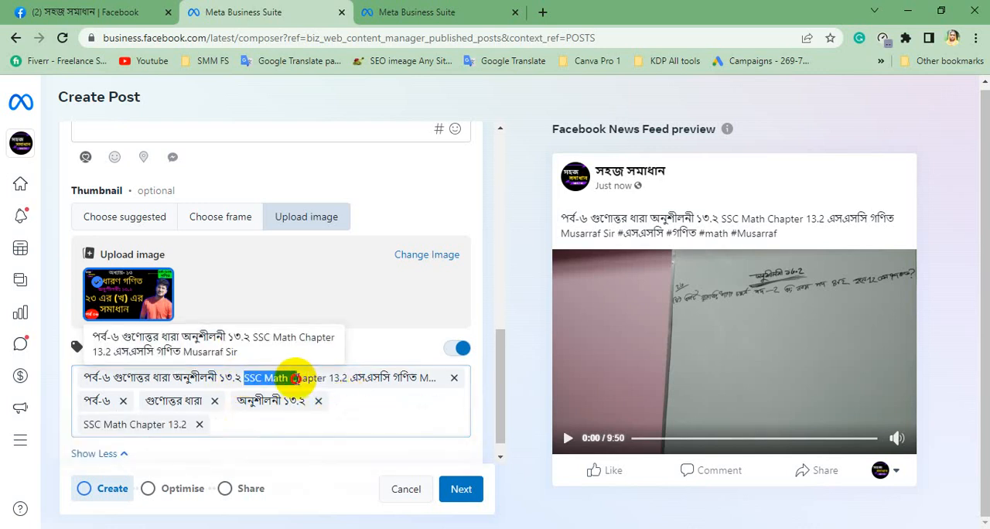
click(287, 430)
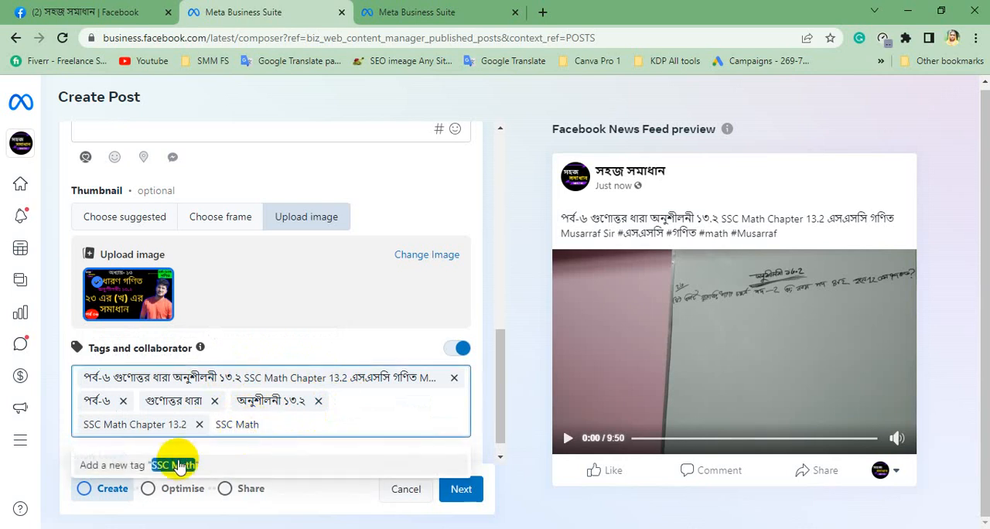
key(Return)
scroll(325, 416, down, 1)
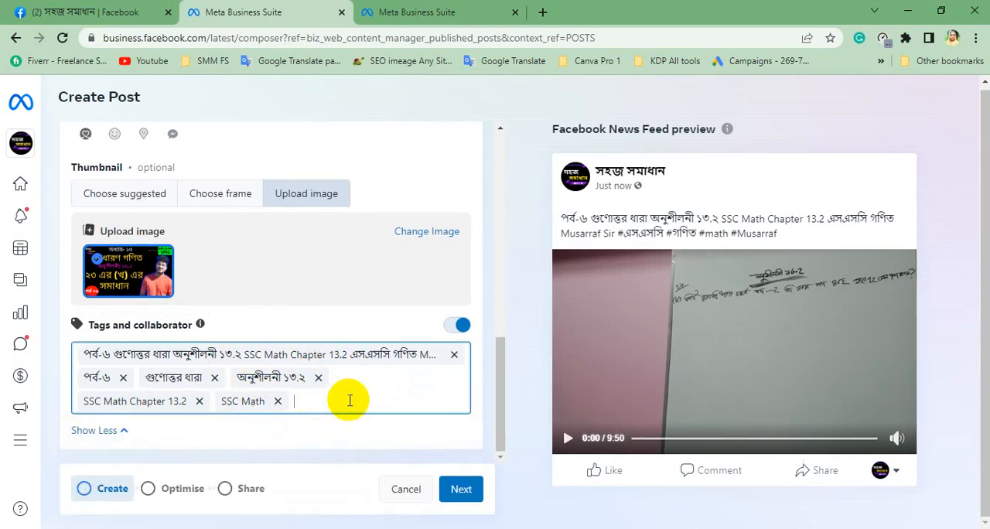
Add এসএসসি গণিত as a tag, copying the words from the full-title tag.
click(358, 354)
drag(358, 354, 405, 357)
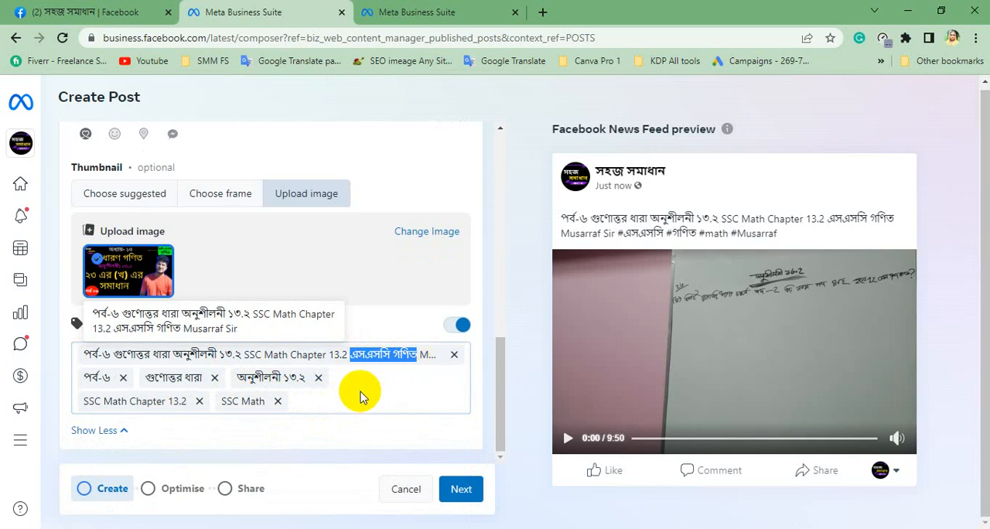
click(335, 399)
key(ctrl+v)
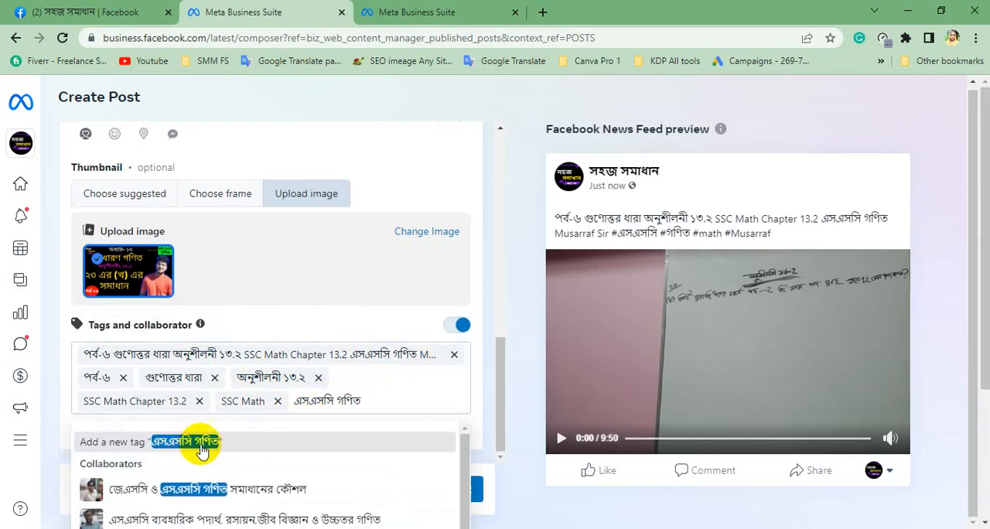
click(197, 444)
Add এসএসসি as a tag, copying the word from the এসএসসি গণিত tag.
drag(302, 402, 338, 400)
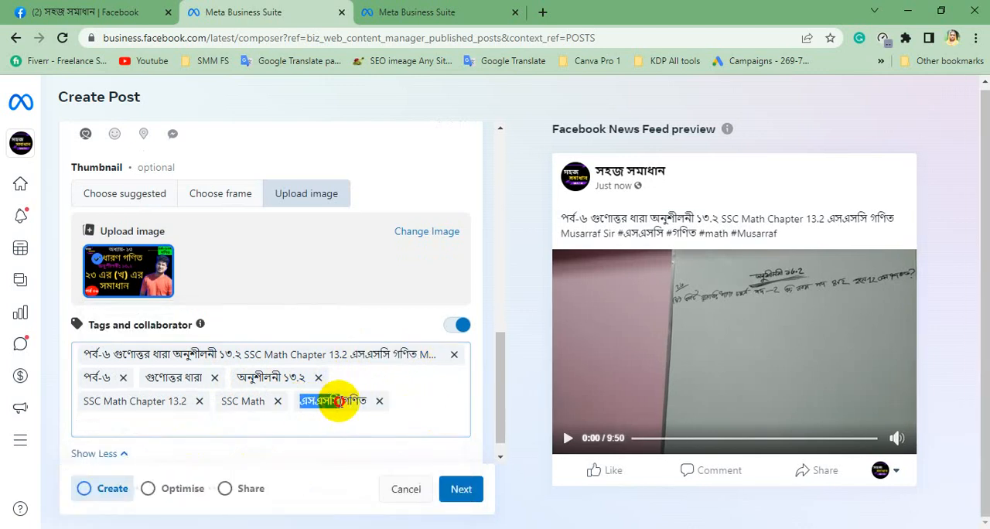
key(ctrl+c)
key(ctrl+v)
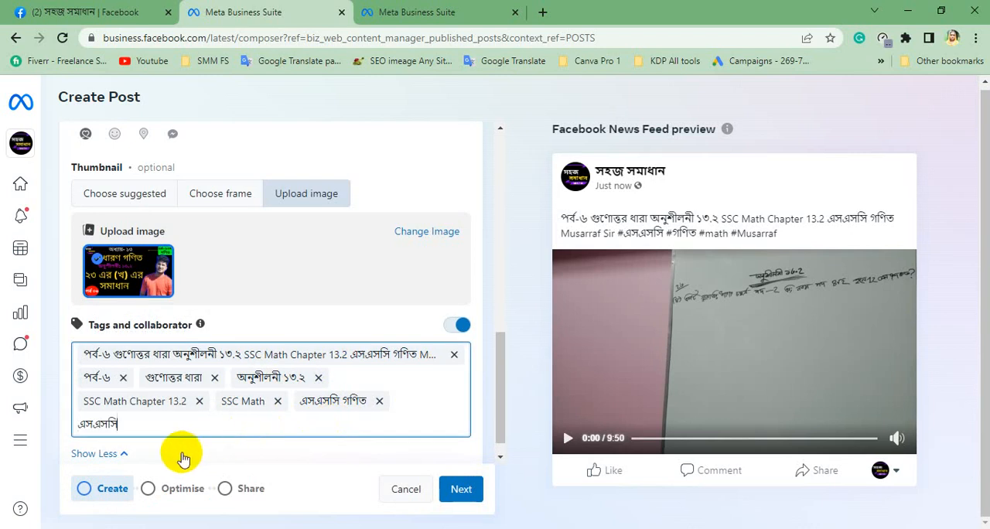
click(164, 467)
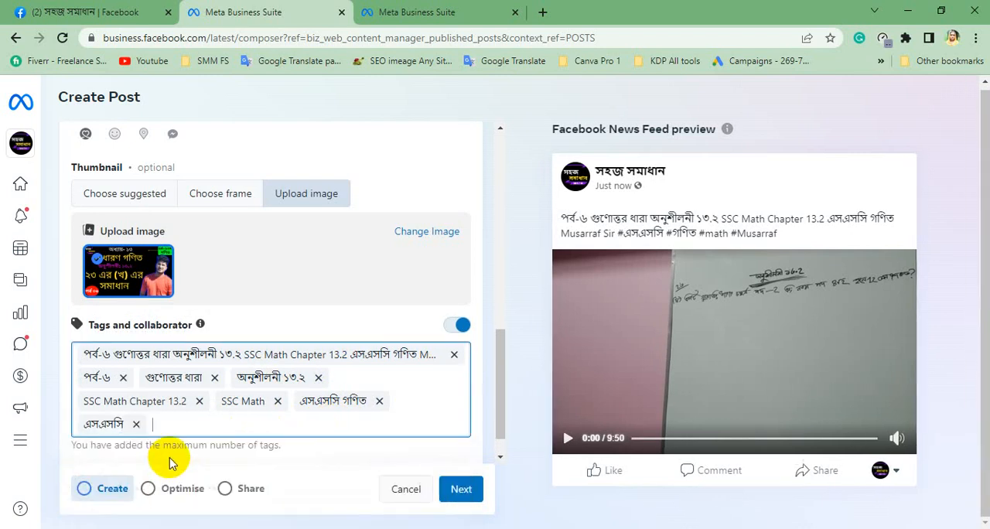
Try to add গণিত as another tag, copying the word from the এসএসসি গণিত tag.
double_click(344, 402)
click(329, 418)
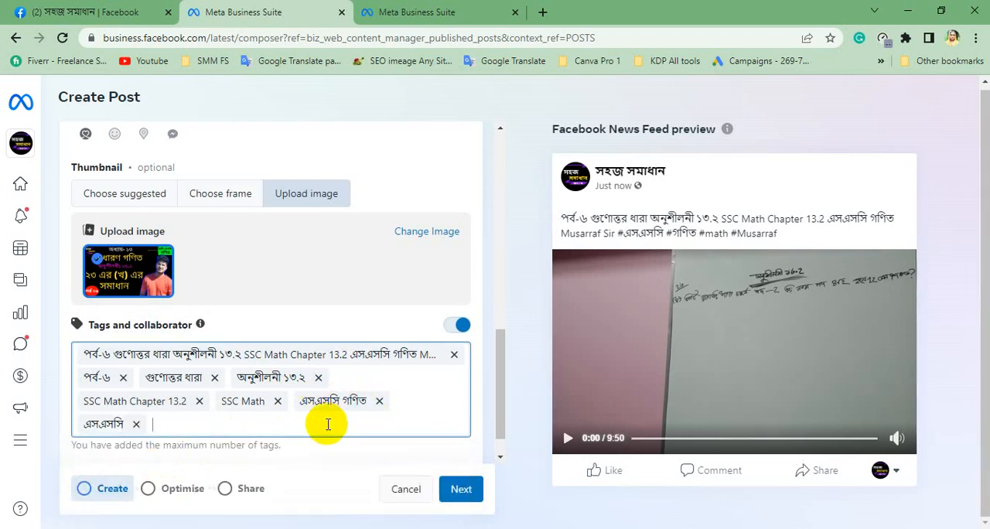
key(ctrl+v)
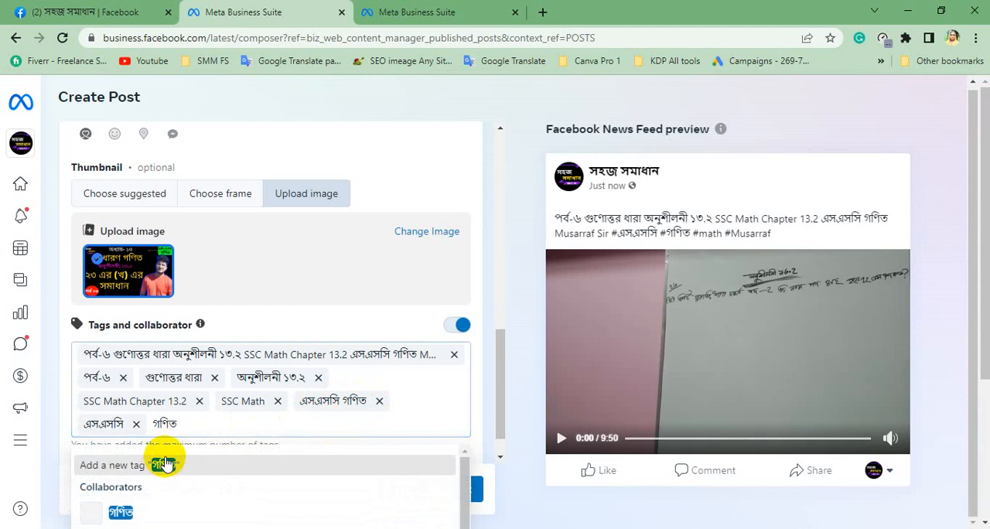
click(165, 465)
scroll(183, 387, down, 1)
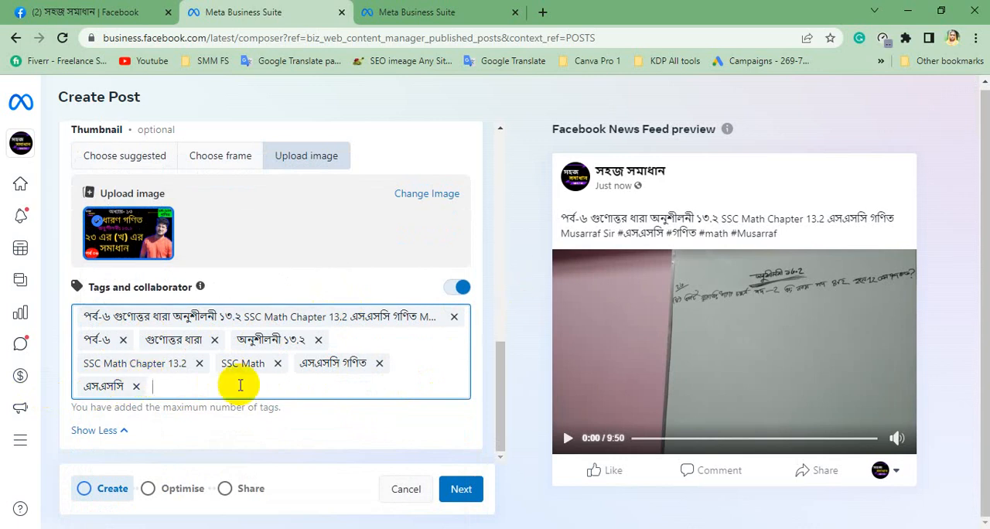
Continue through the Optimise stage with its default selections to the Share stage and review the scheduling and distribution options.
click(462, 489)
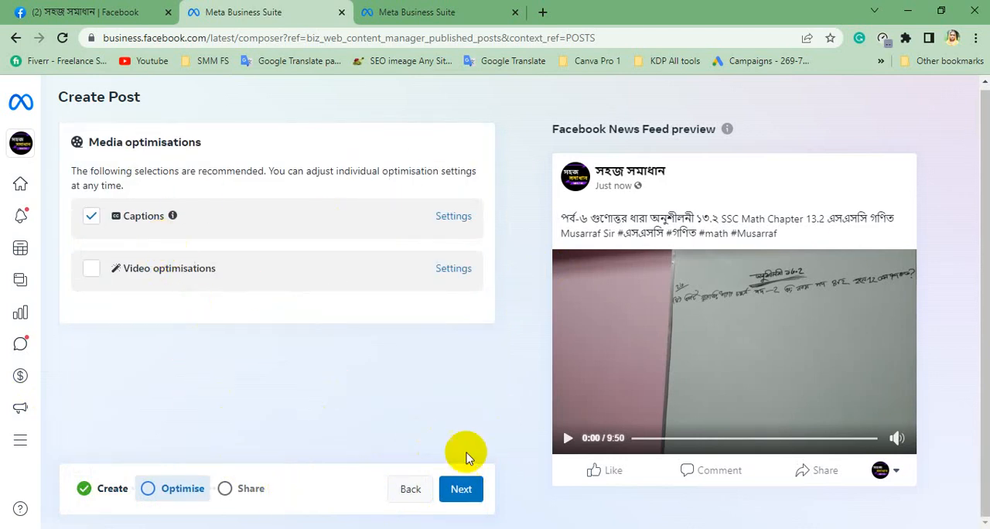
click(461, 489)
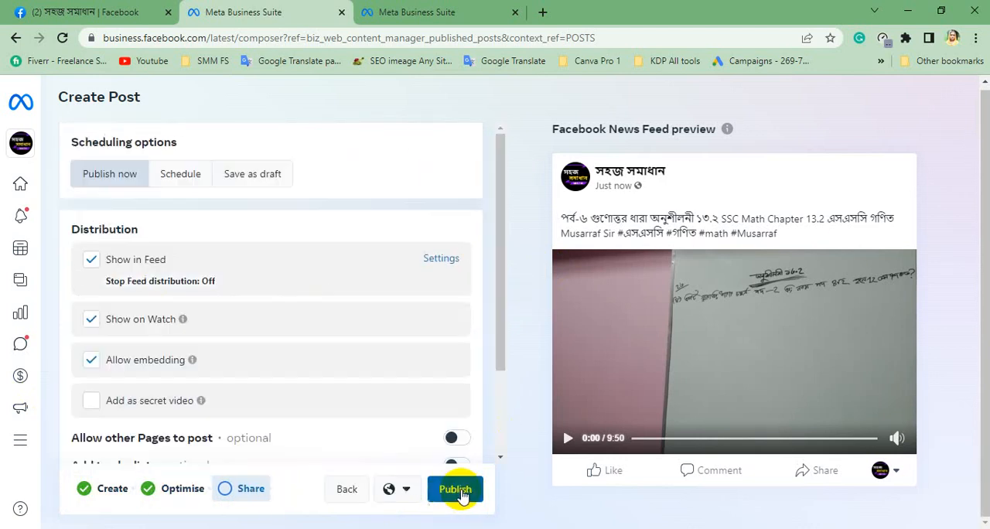
scroll(217, 294, down, 3)
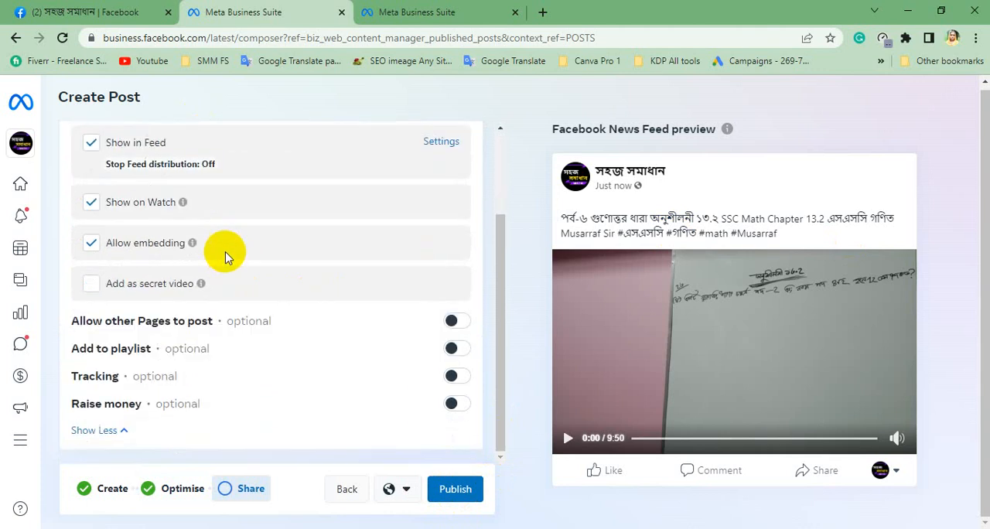
scroll(232, 379, up, 3)
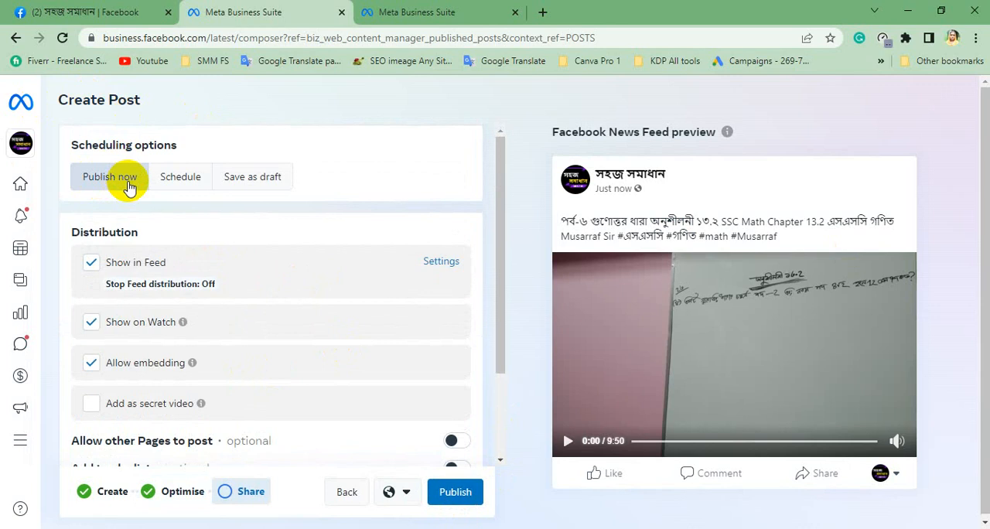
scroll(147, 288, down, 3)
scroll(175, 255, up, 3)
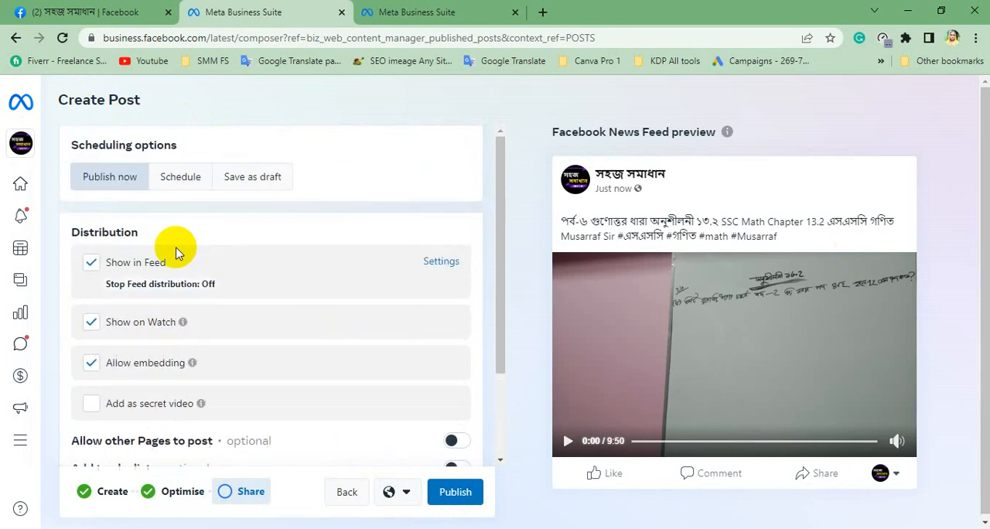
Turn on the option to add the video to a playlist and choose the Nine-Ten Math playlist.
scroll(176, 254, down, 3)
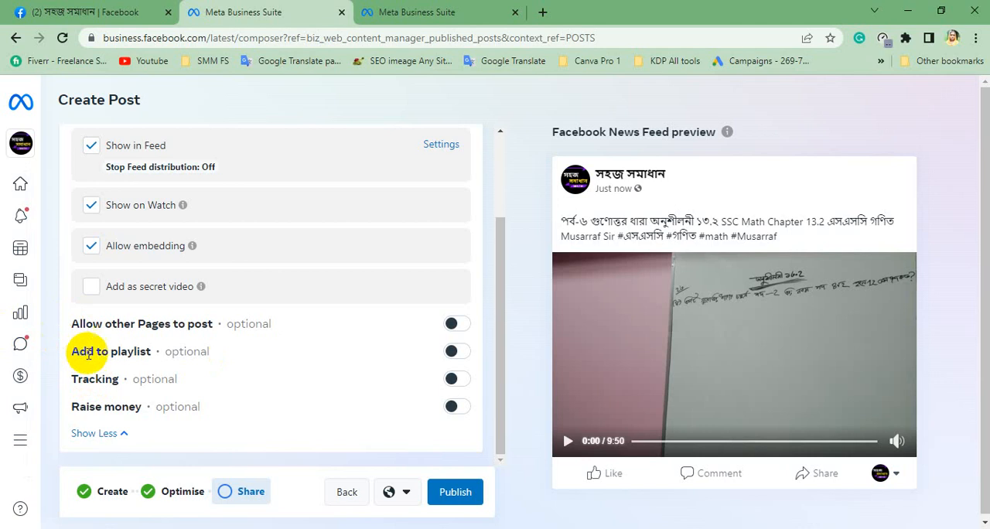
click(456, 353)
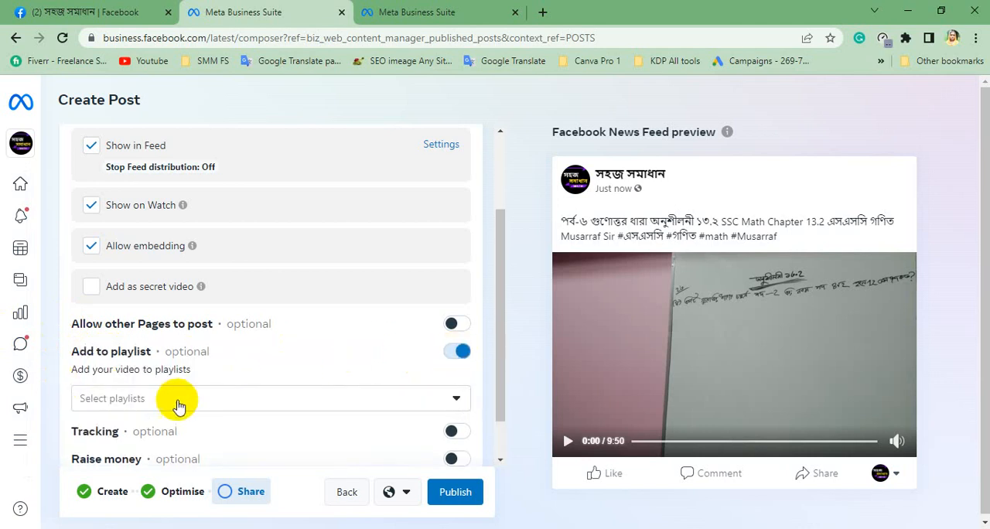
scroll(167, 387, down, 1)
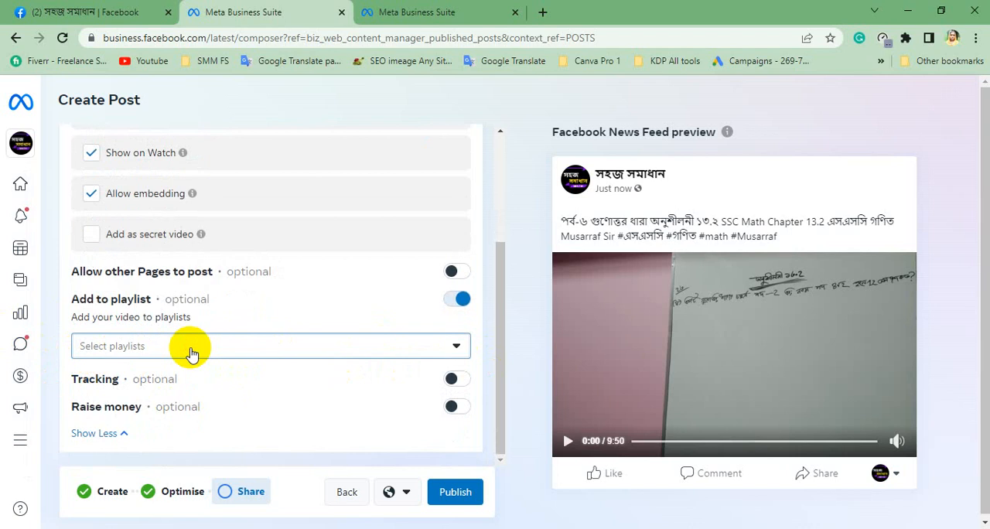
click(192, 353)
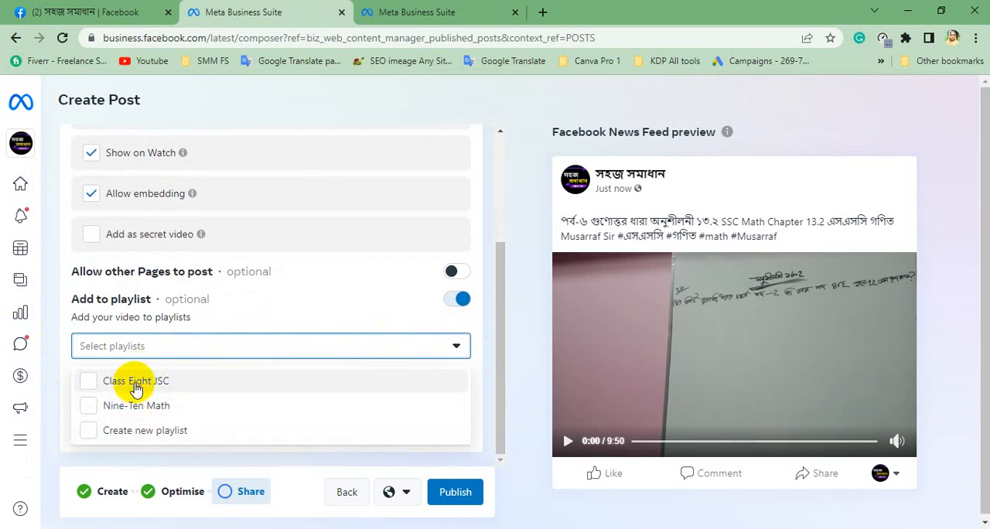
click(144, 412)
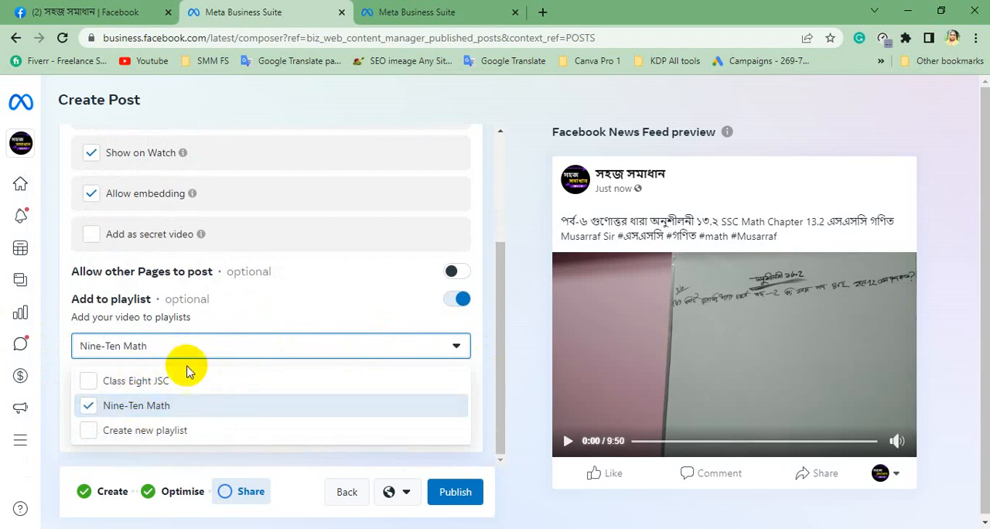
click(475, 229)
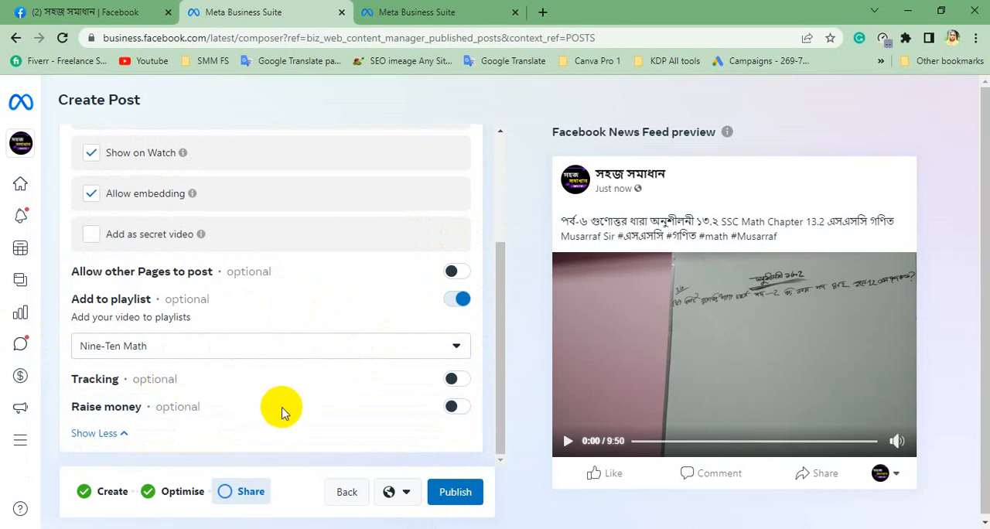
Try out the Schedule and Save as draft scheduling options for the post.
scroll(239, 383, up, 2)
scroll(205, 355, up, 1)
click(164, 180)
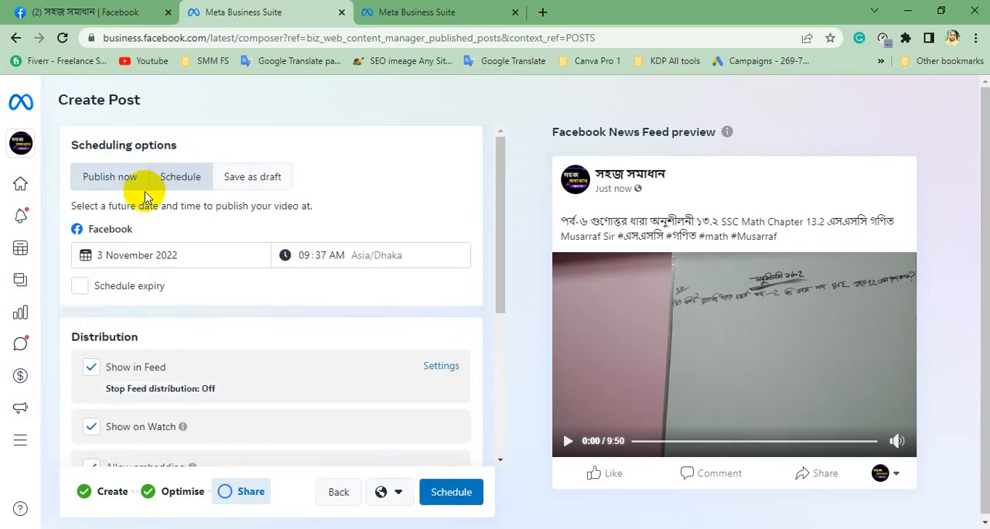
scroll(178, 344, down, 3)
scroll(205, 354, up, 3)
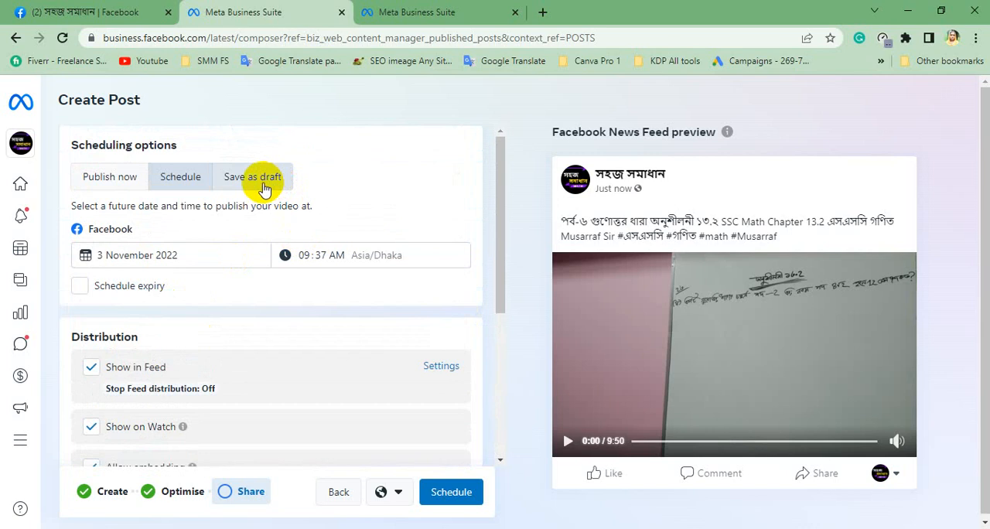
click(262, 184)
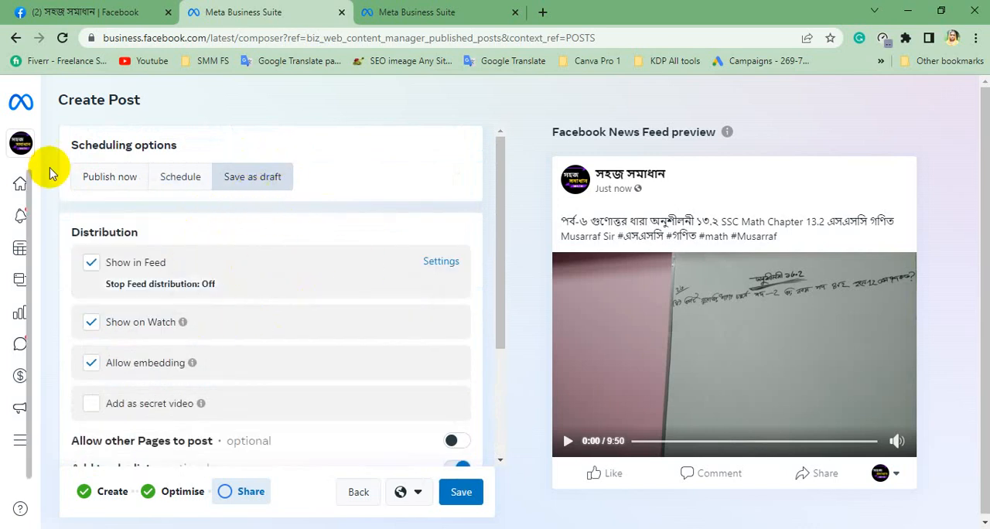
Set the post to be published on 29 November 2022 and submit it for scheduling.
click(166, 177)
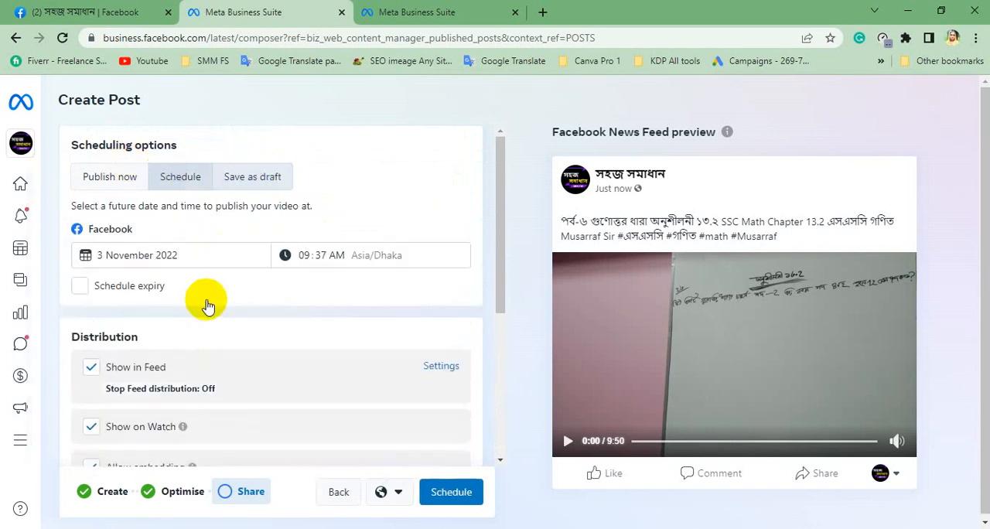
click(170, 258)
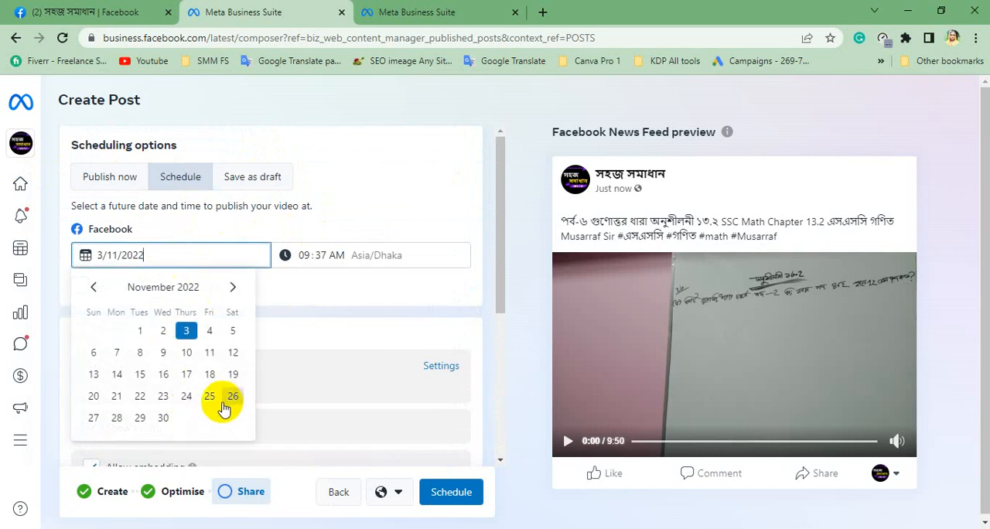
click(139, 422)
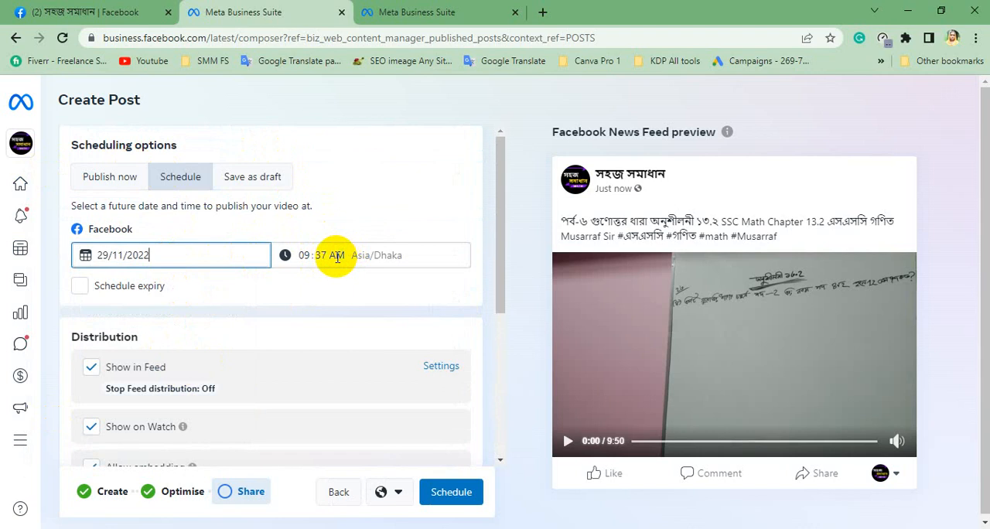
click(452, 493)
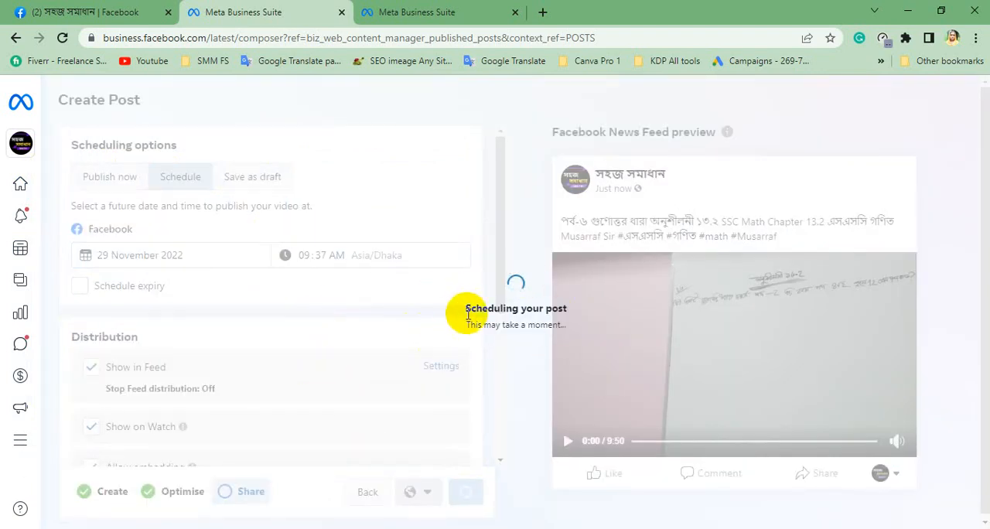
drag(479, 309, 529, 316)
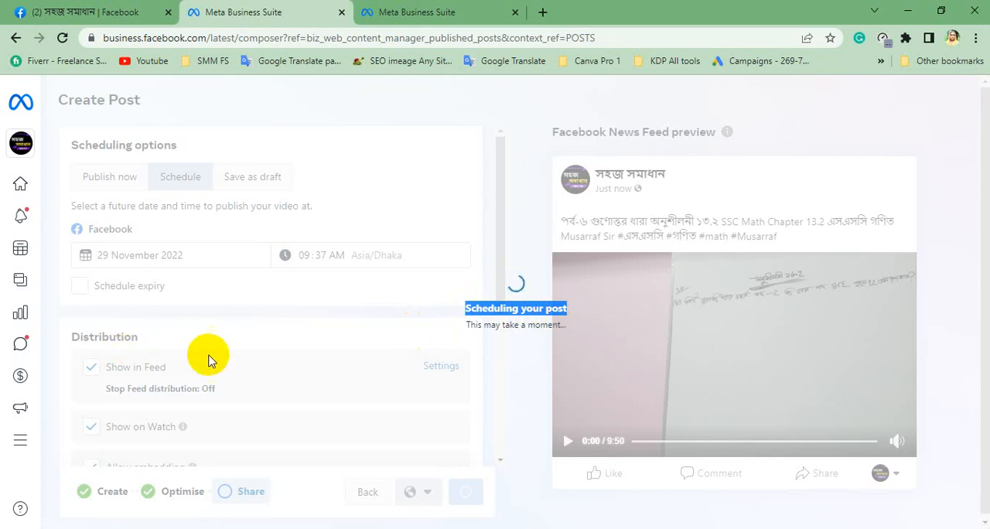
click(453, 312)
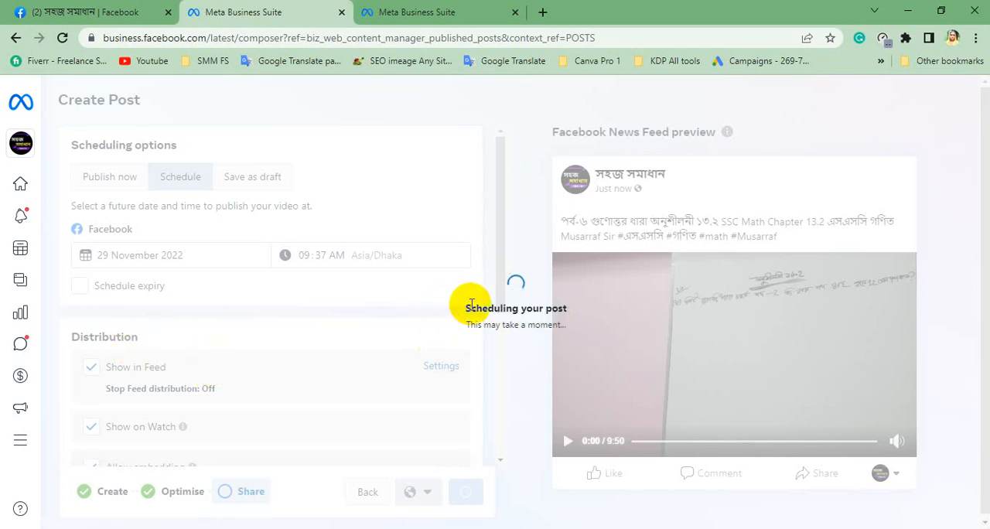
drag(467, 305, 555, 320)
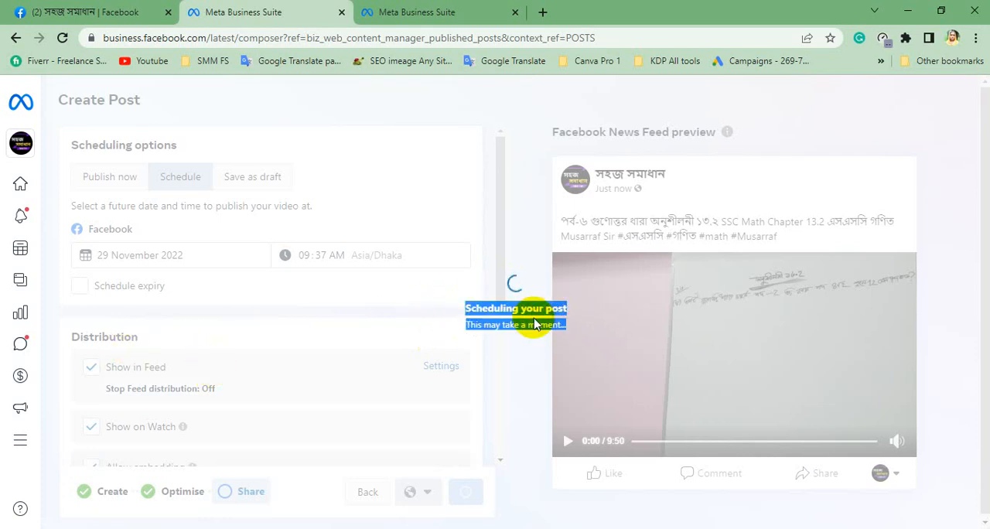
click(530, 339)
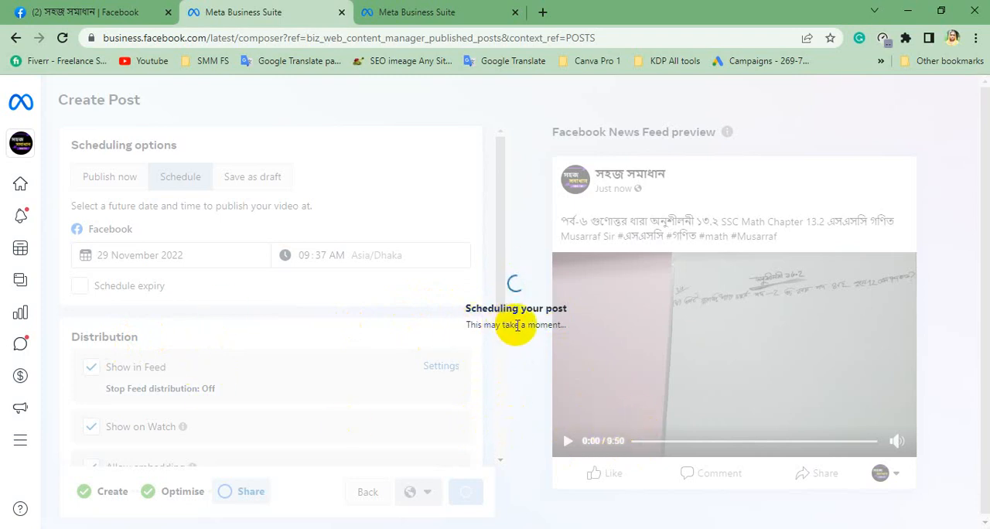
drag(468, 308, 567, 331)
click(474, 303)
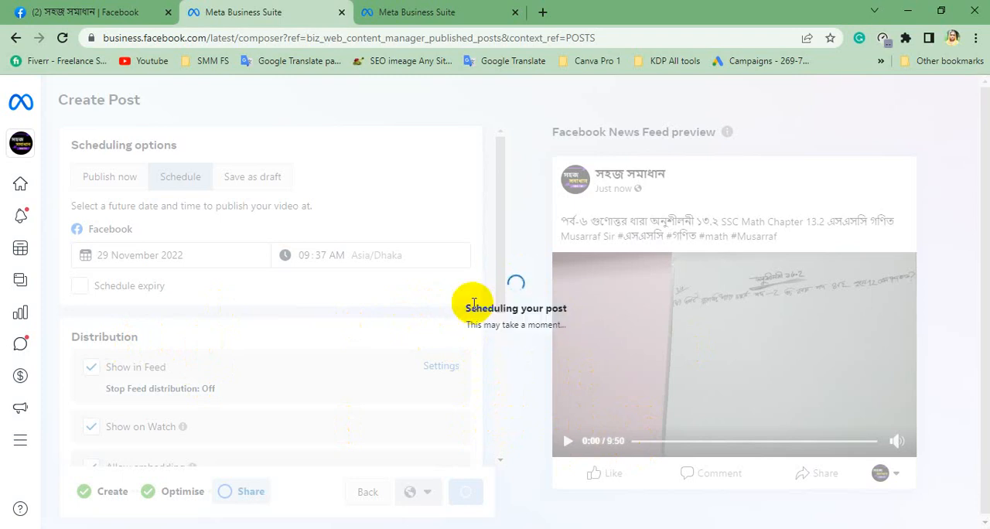
drag(464, 310, 567, 341)
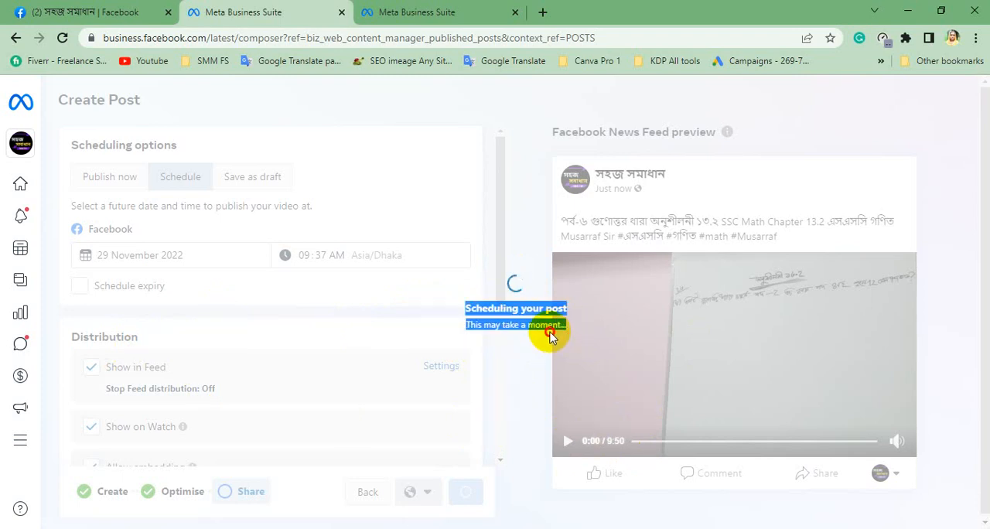
click(457, 321)
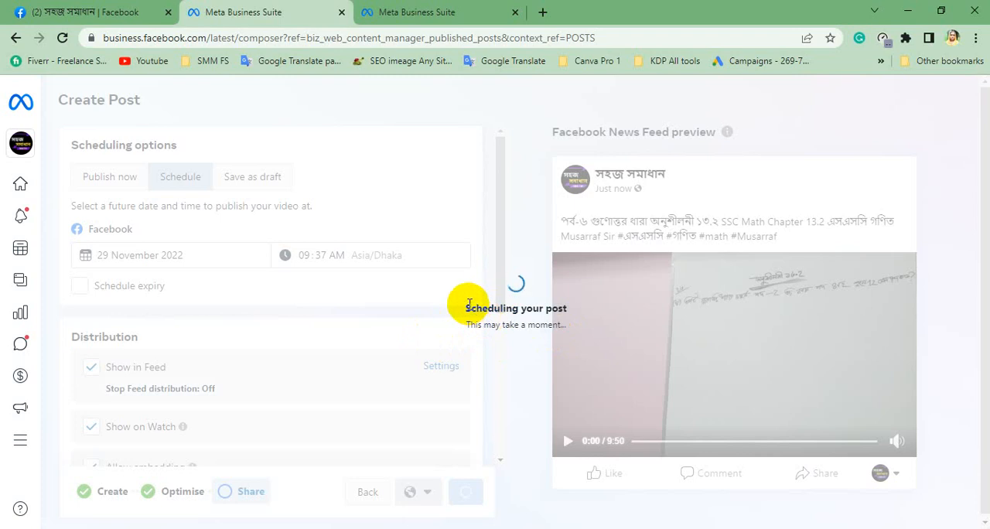
drag(467, 307, 551, 326)
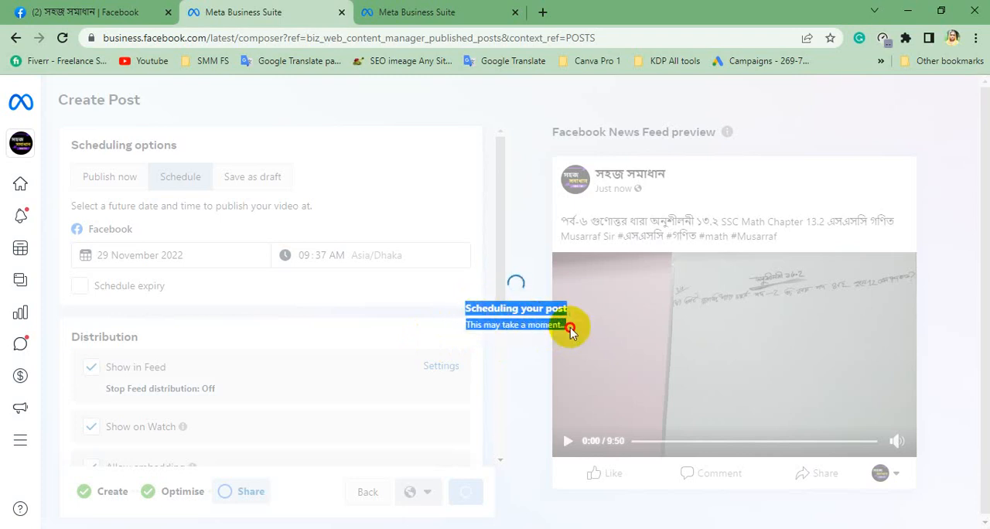
click(462, 313)
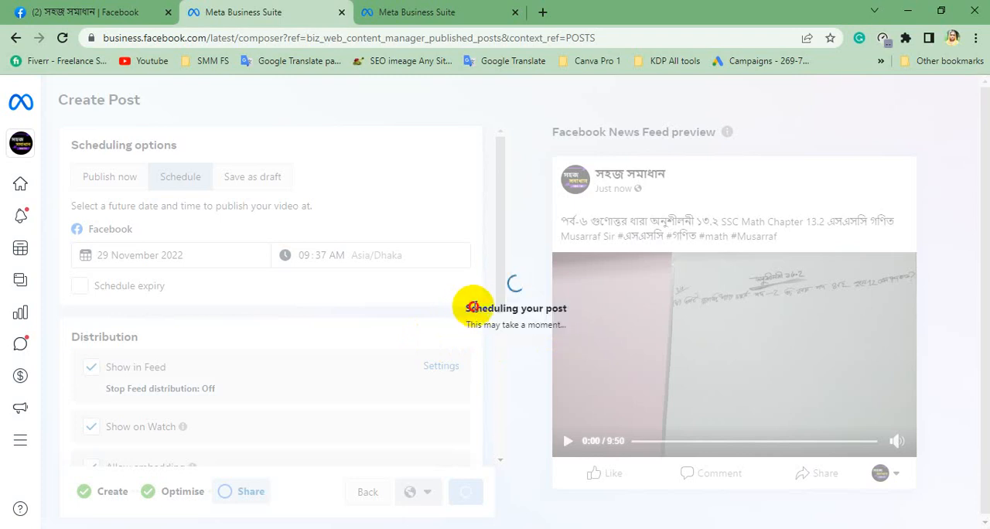
drag(473, 306, 523, 310)
click(458, 314)
drag(467, 308, 568, 318)
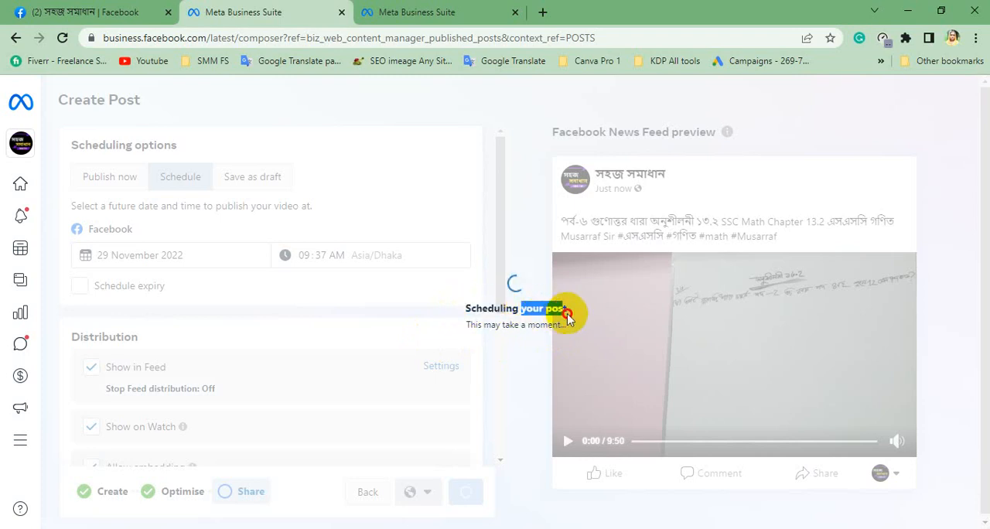